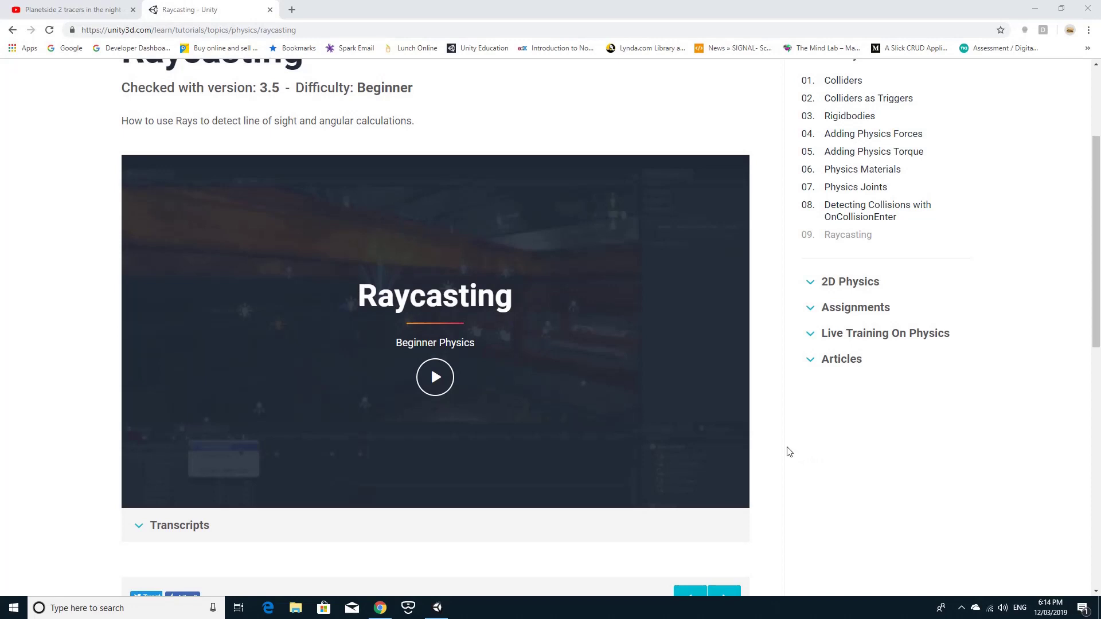
Scroll the Raycasting tutorial page and select its title text
scroll(442, 393, "up", 2)
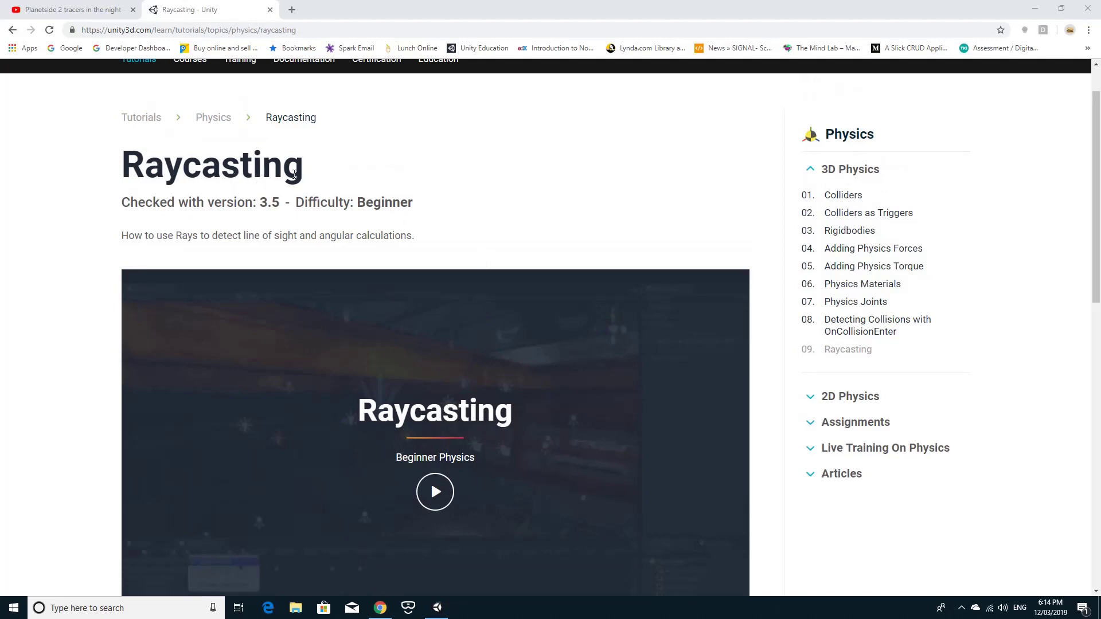
left_click_drag(302, 167, 130, 164)
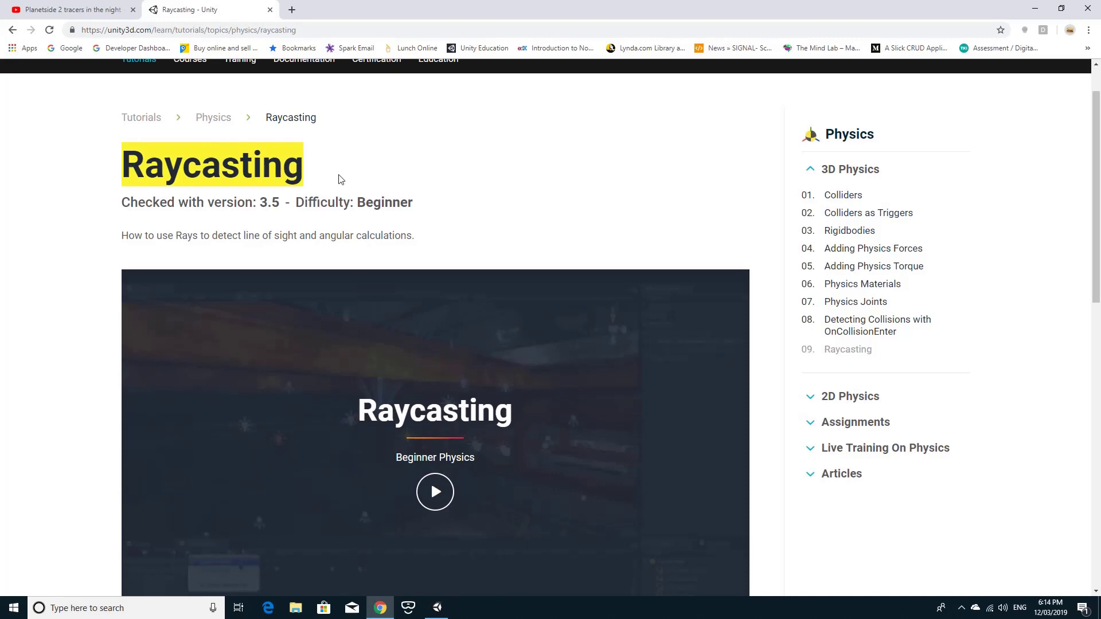
scroll(340, 179, "up", 1)
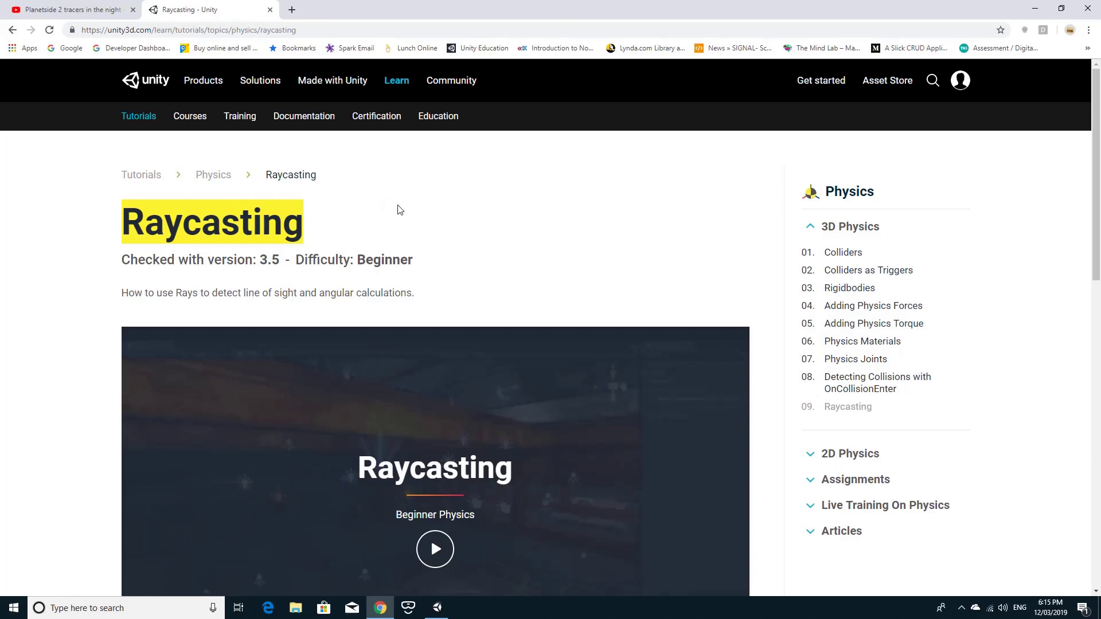
Play the 'Planetside 2 tracers in the night' video and pause it at 0:04
left_click(81, 12)
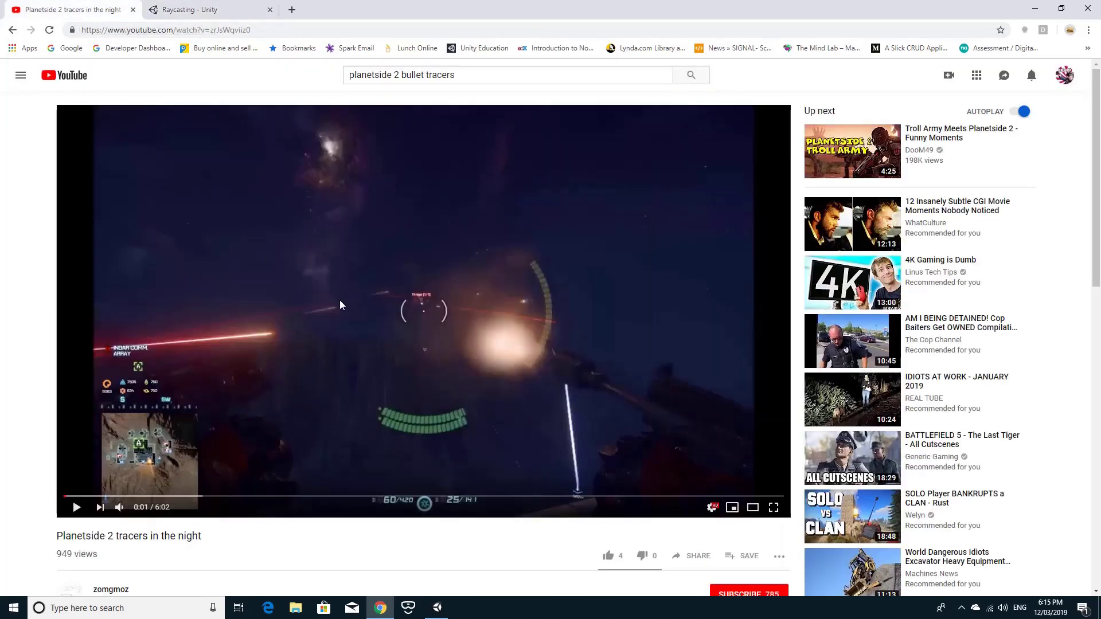
left_click(76, 511)
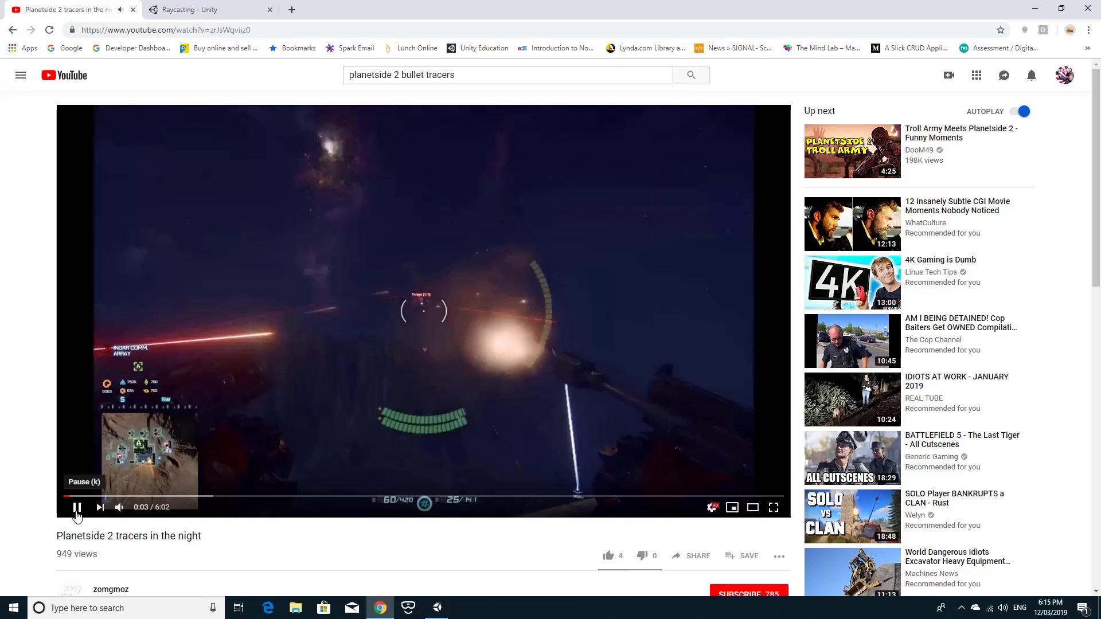
left_click(77, 512)
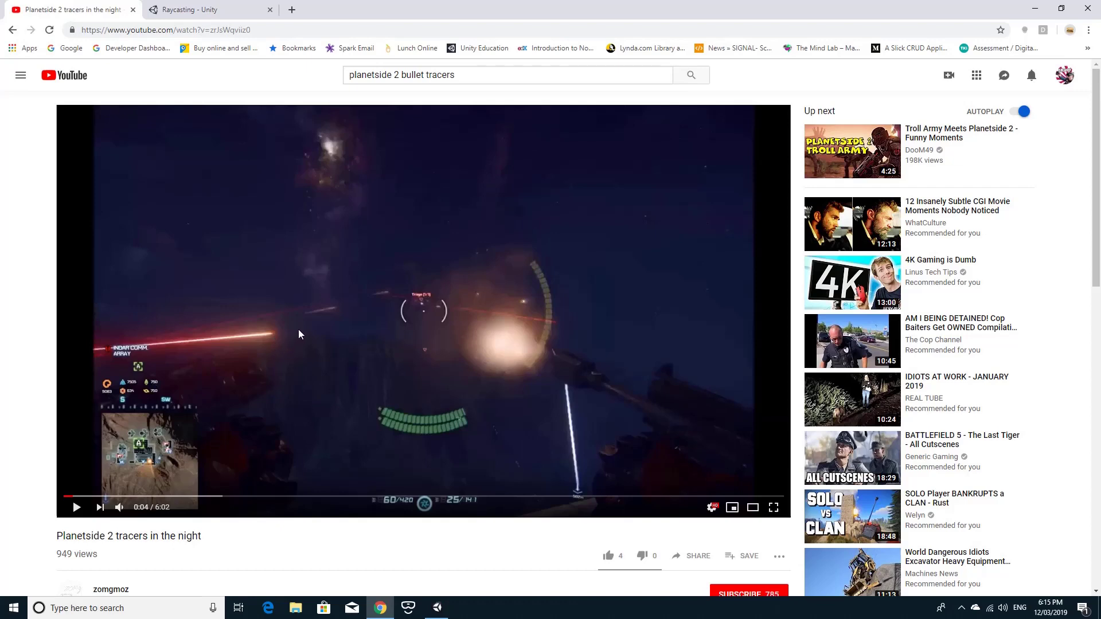
Return to the Raycasting tutorial page and scroll through it
left_click(223, 9)
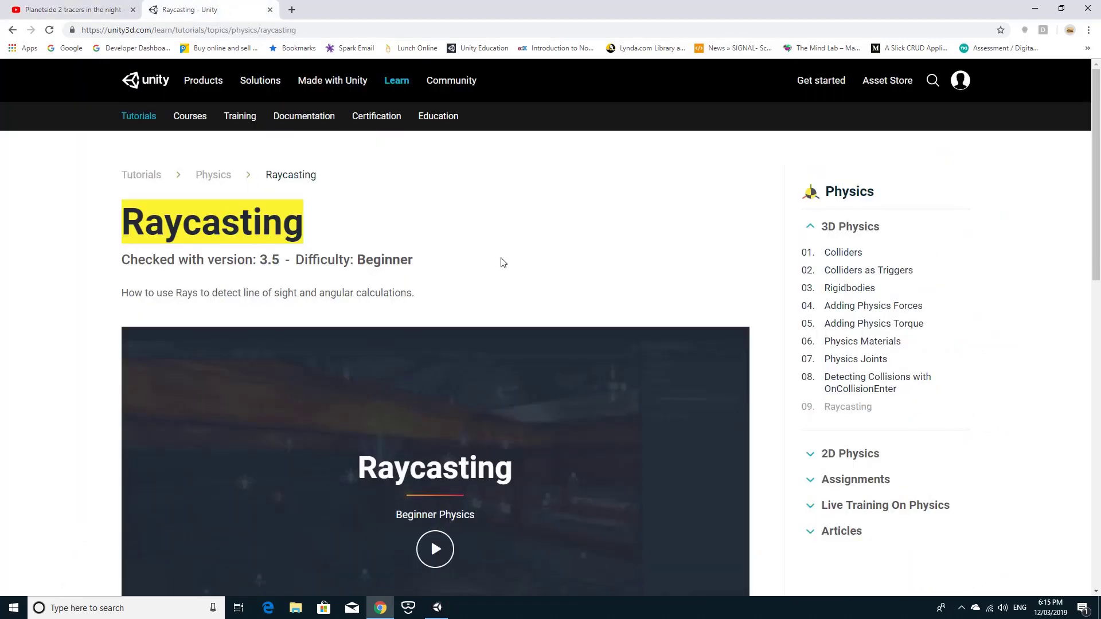
scroll(485, 264, "down", 3)
scroll(542, 299, "up", 1)
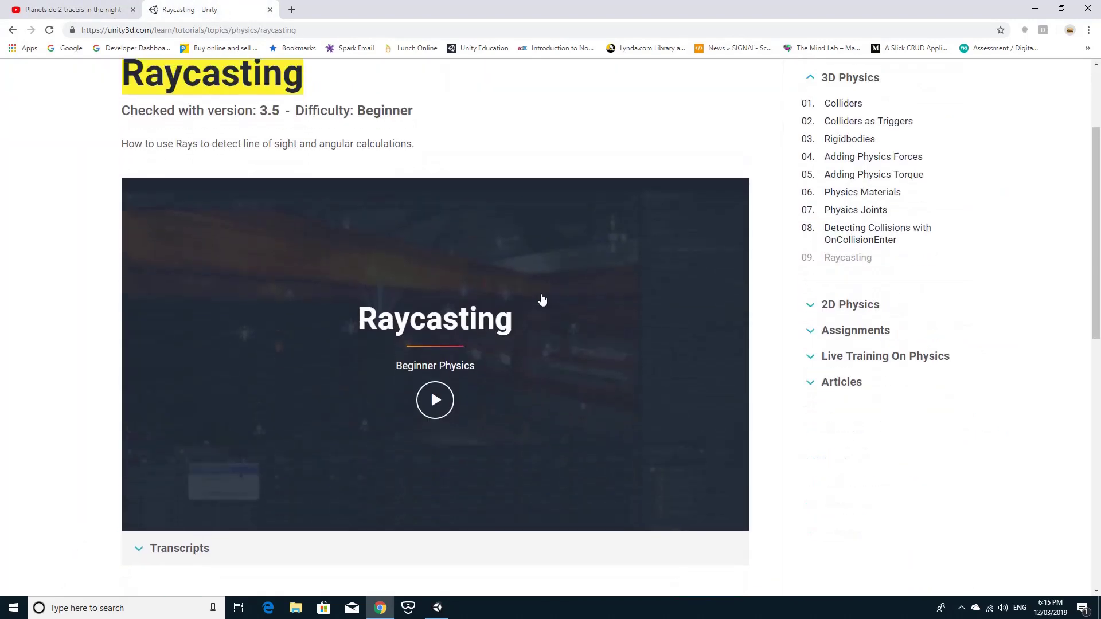
scroll(542, 299, "down", 2)
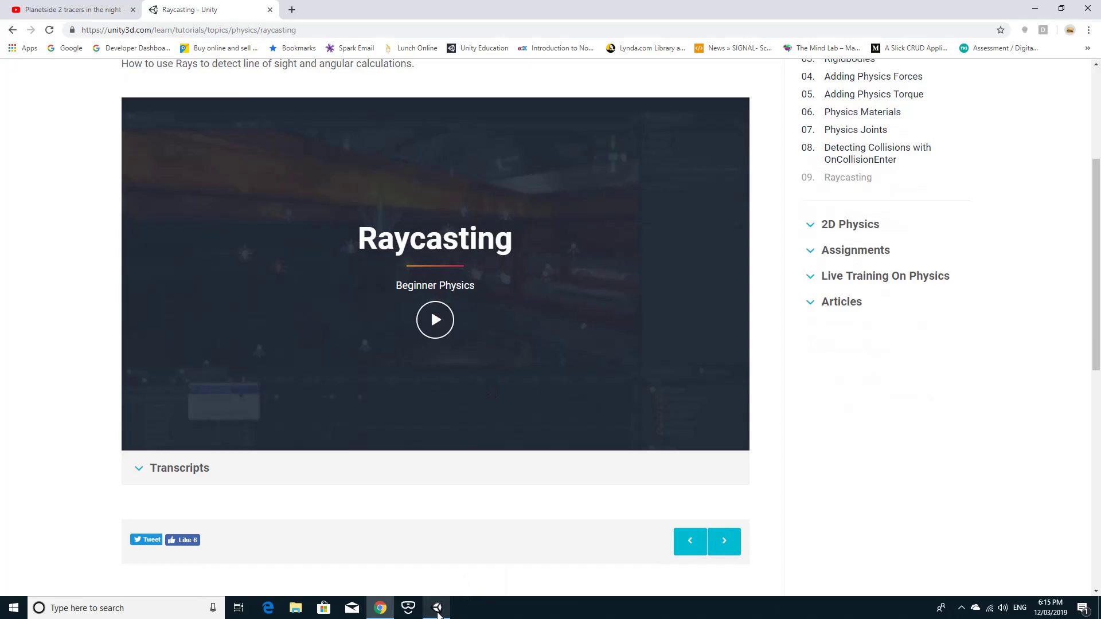
Switch to Unity and expand SampleScene to list Main Camera and Directional Light
left_click(437, 609)
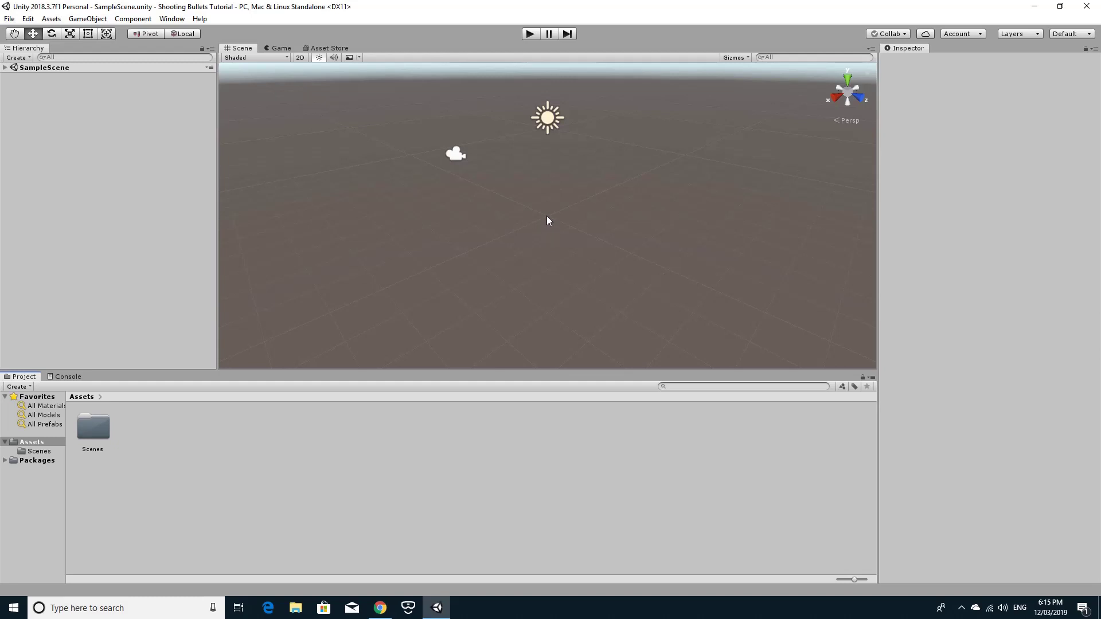
left_click(9, 70)
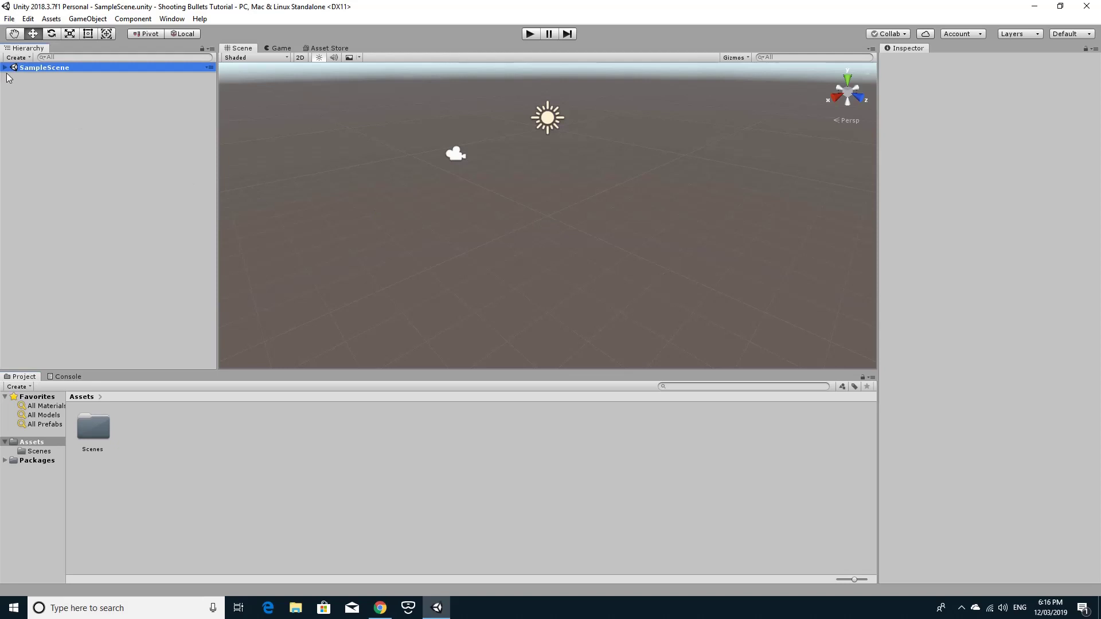
left_click(5, 68)
Create an empty GameObject and rename it Bullet
left_click(132, 21)
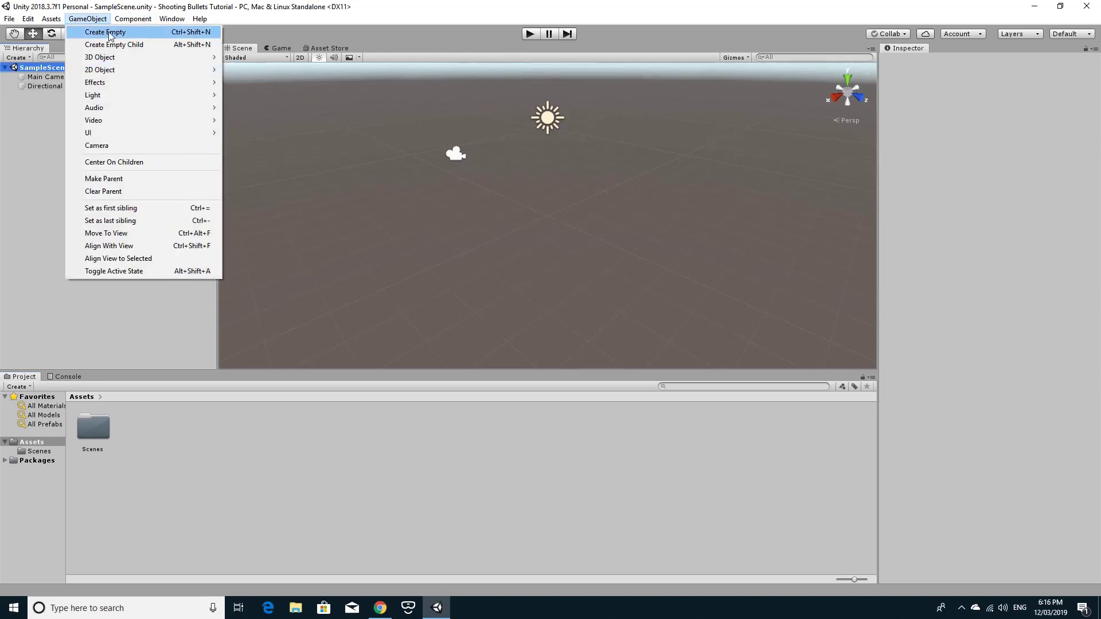
left_click(109, 33)
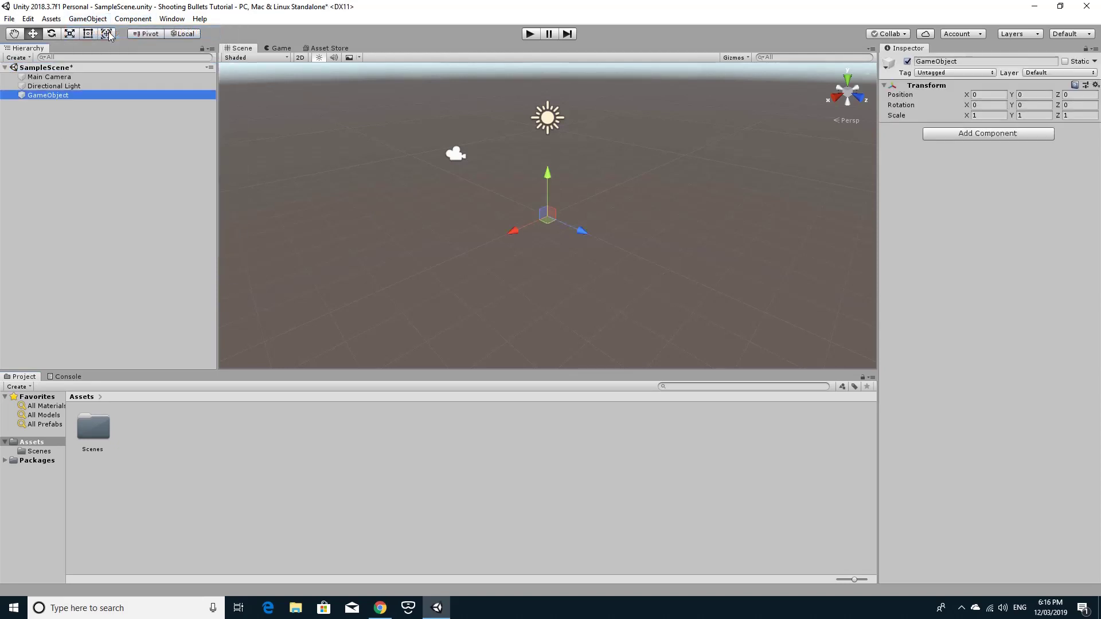
left_click(992, 60)
type("Bullet")
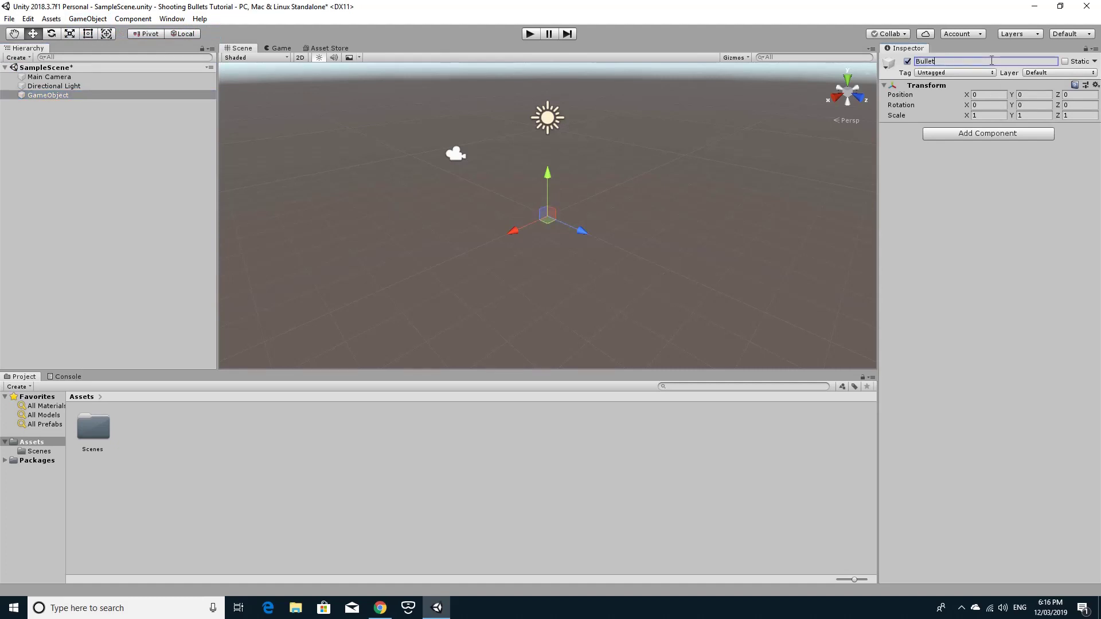
key("Return")
Add a Trail Renderer component to Bullet, searching 'tra'
left_click(948, 135)
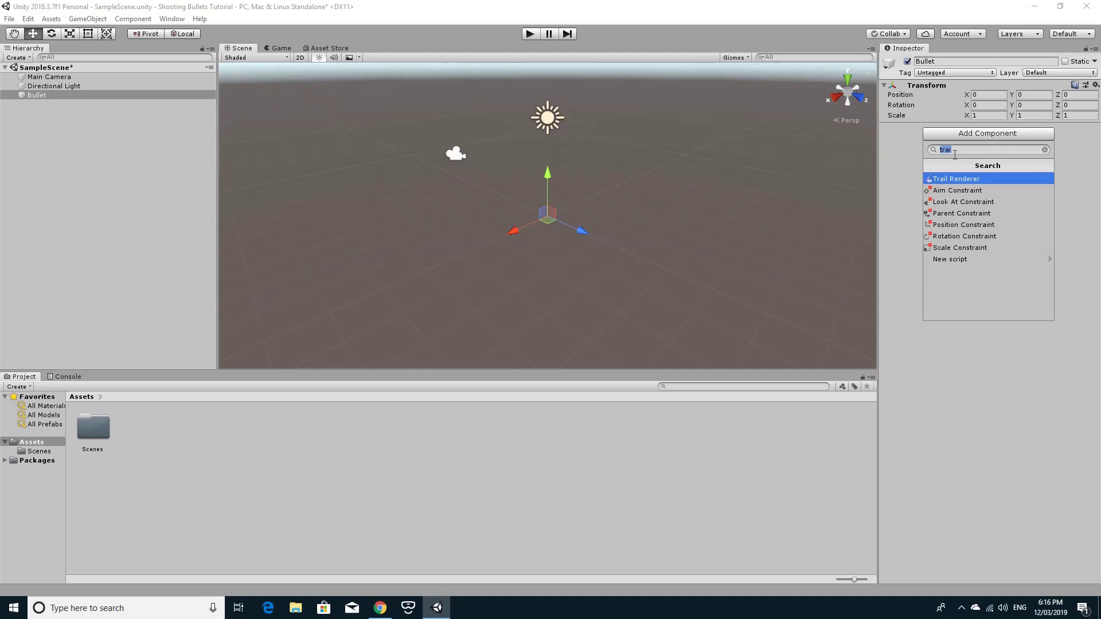
key("BackSpace")
type("tra")
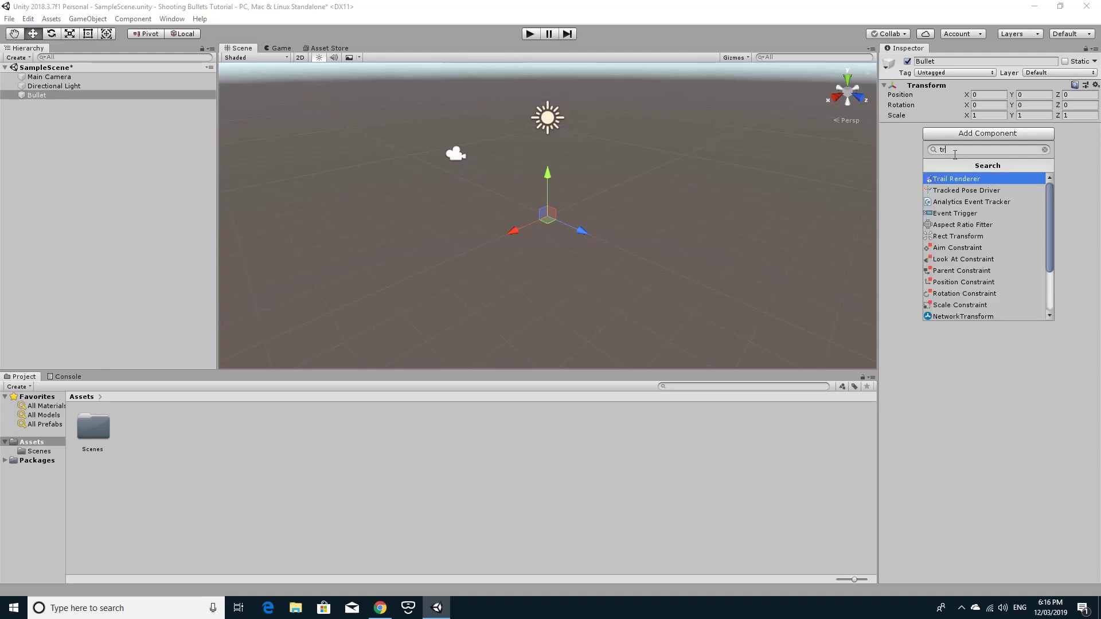
left_click(966, 178)
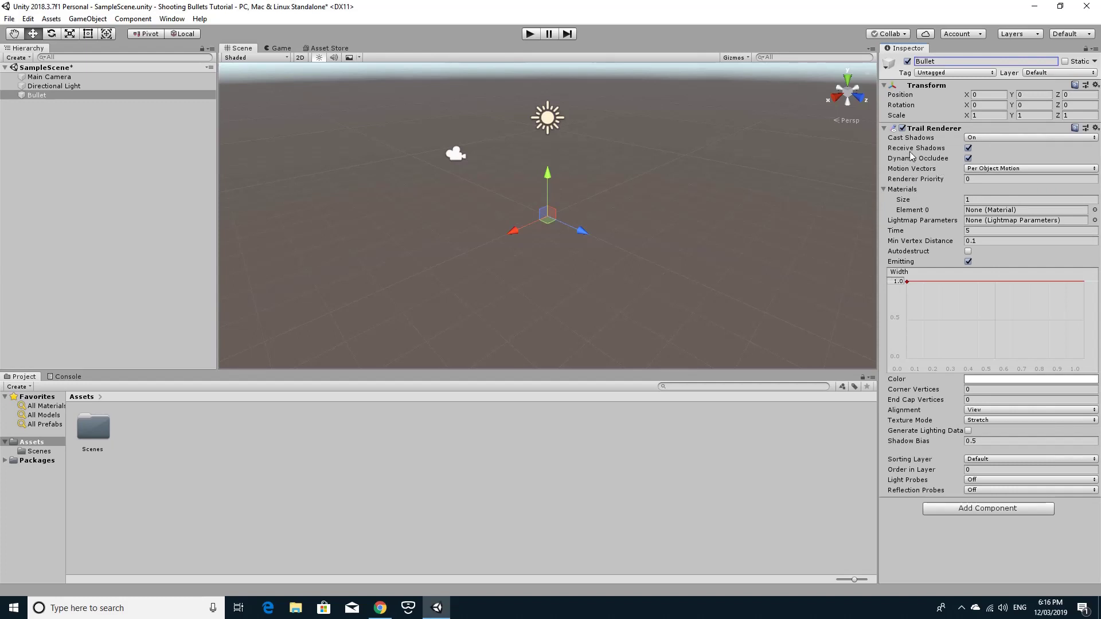
Set the trail's Cast Shadows to Off and uncheck Receive Shadows and Dynamic Occludee
left_click(984, 140)
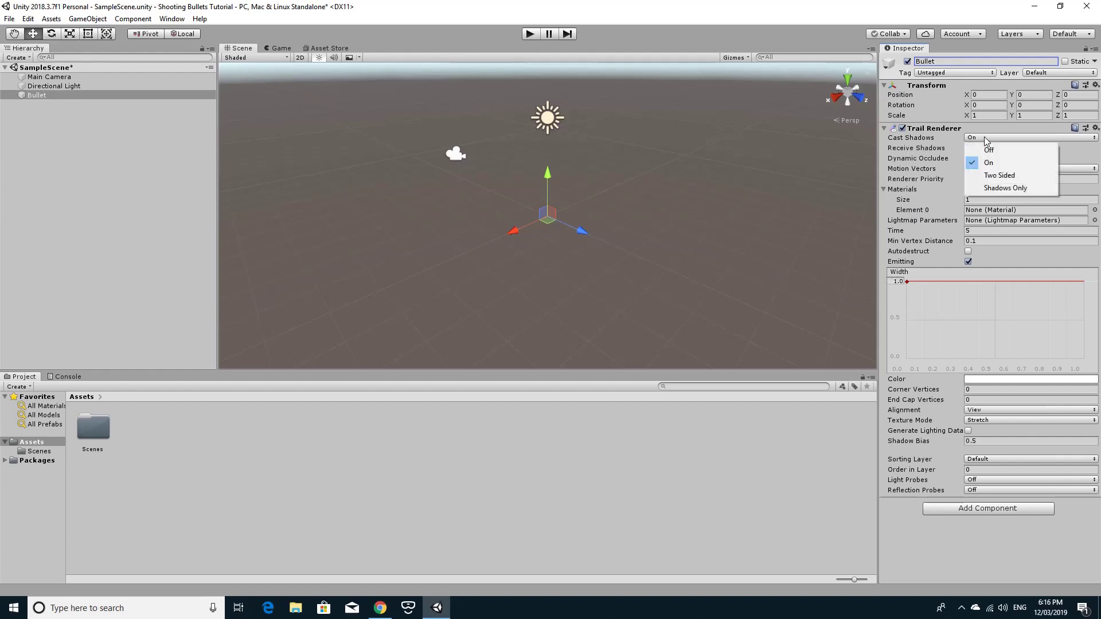
left_click(986, 149)
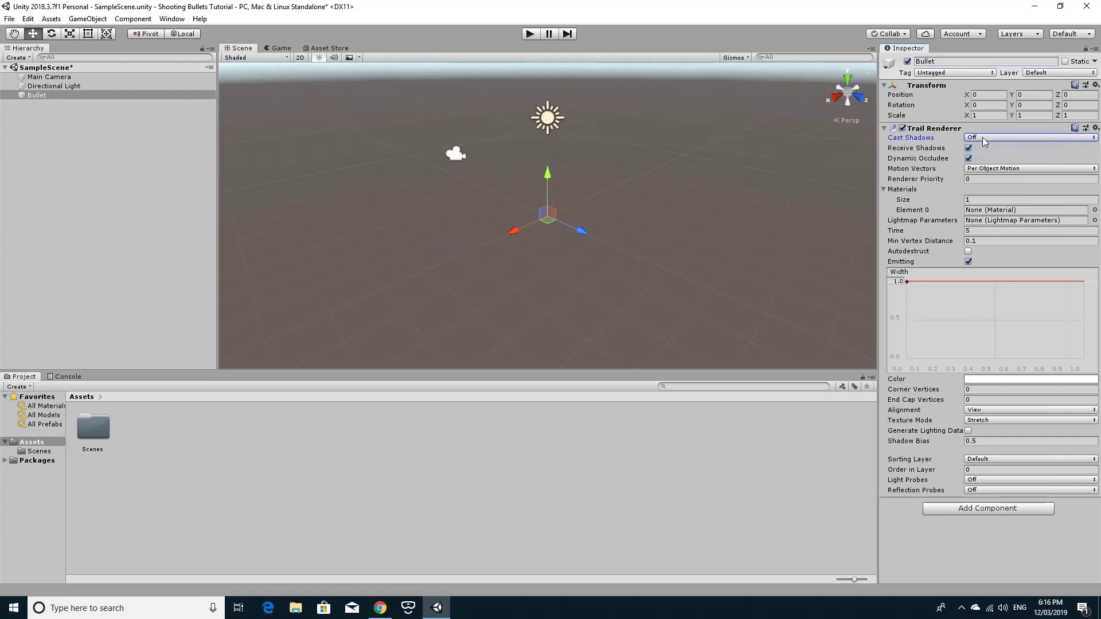
left_click(968, 148)
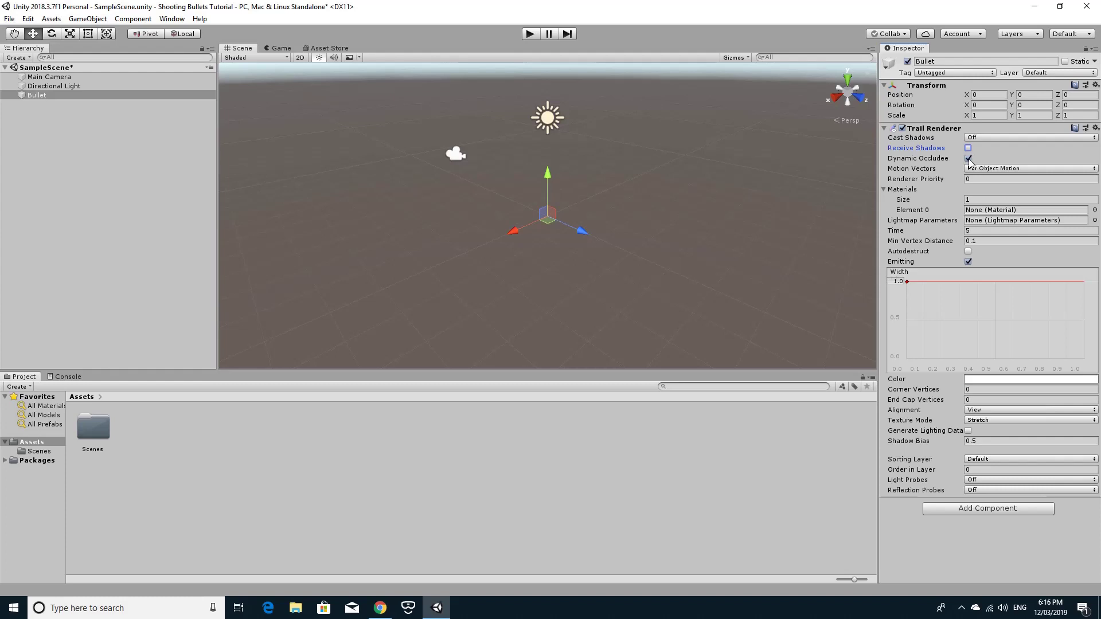
left_click(968, 159)
Assign Default-Particle to the Trail Renderer's Materials Element 0
left_click(1095, 210)
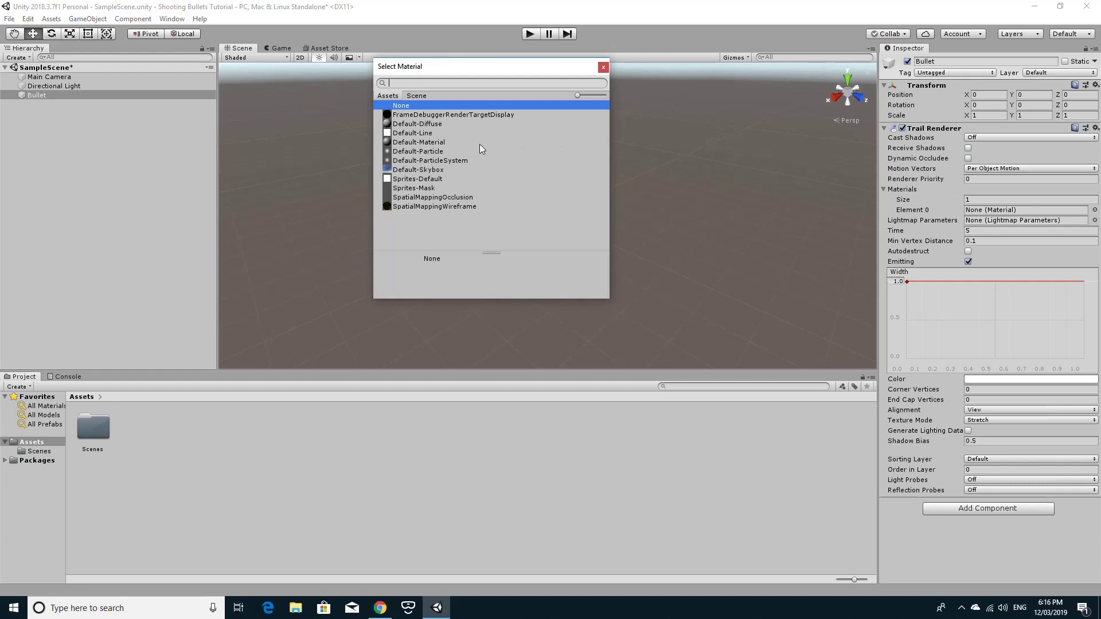
left_click(427, 152)
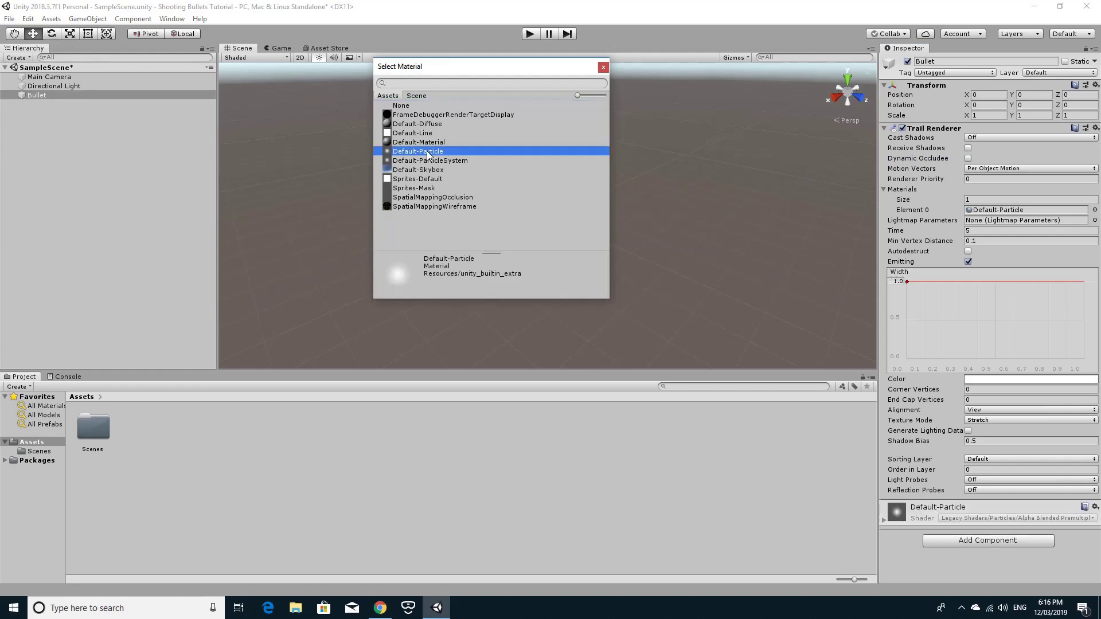
double_click(432, 152)
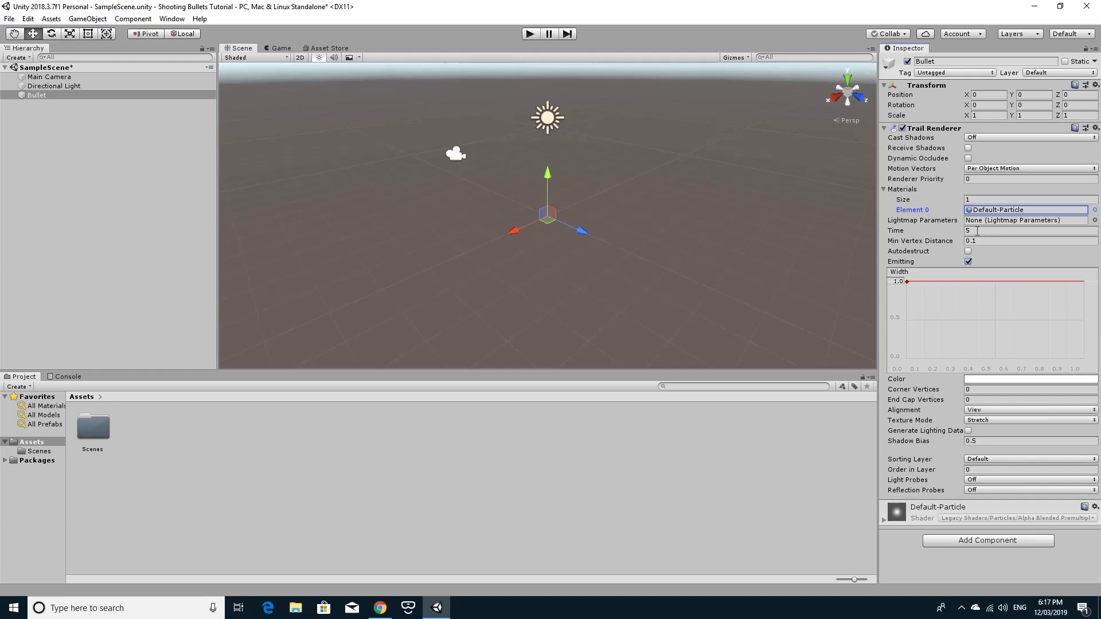
Set the trail Time to 0.2 and drag the Bullet around the Scene view to preview it
left_click(978, 231)
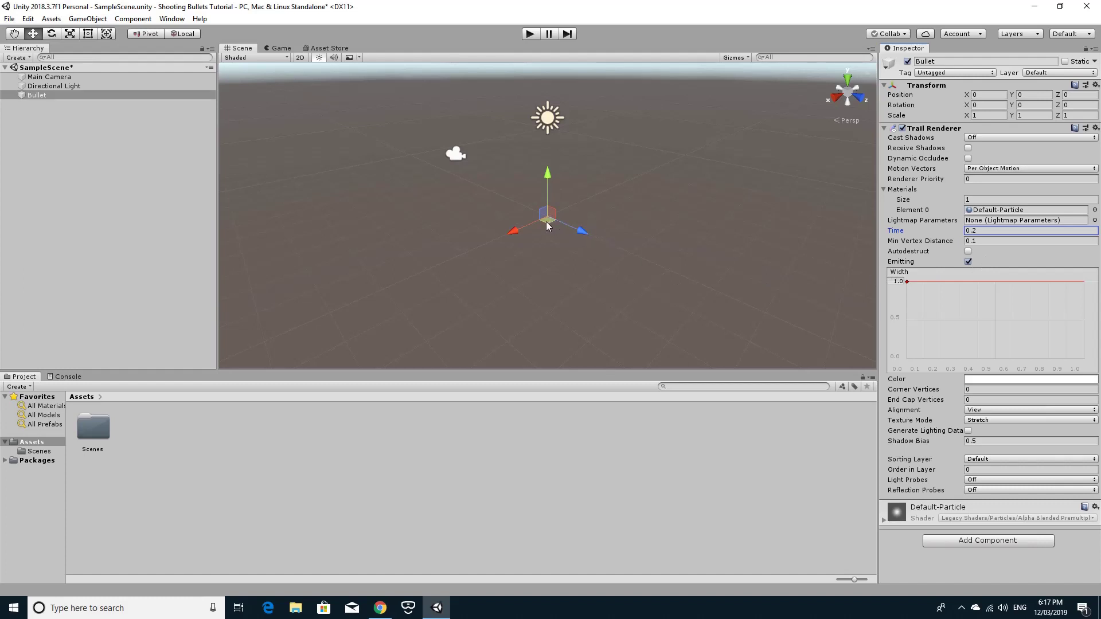
mouse_move(547, 226)
left_mouse_down()
mouse_move(599, 240)
mouse_move(576, 257)
mouse_move(645, 225)
mouse_move(585, 296)
left_mouse_up()
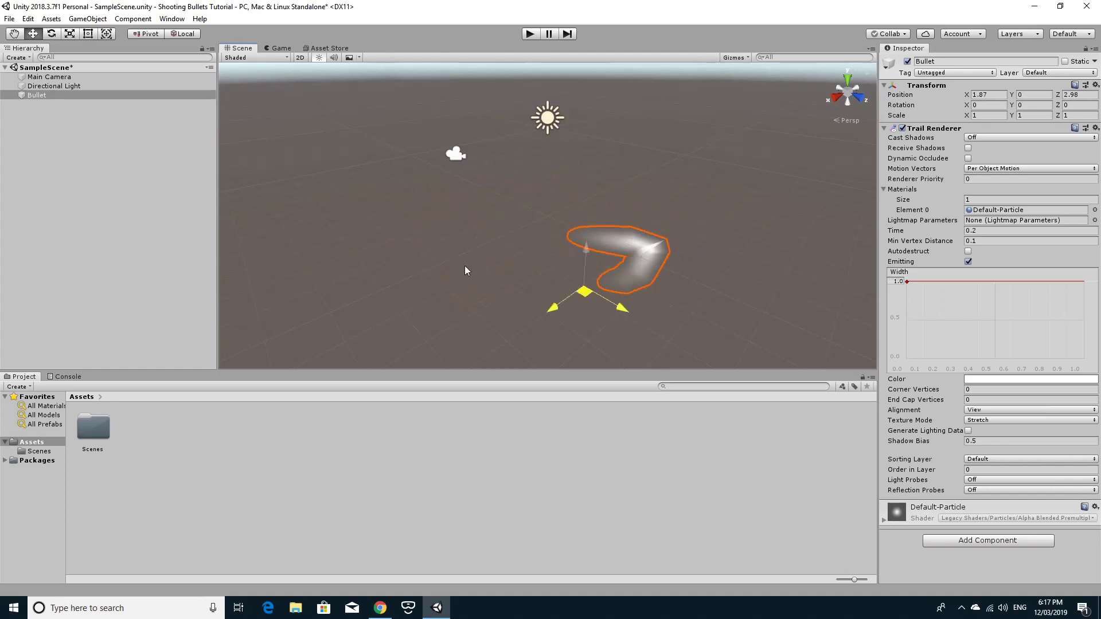
mouse_move(465, 270)
left_mouse_down()
mouse_move(529, 215)
mouse_move(502, 279)
mouse_move(507, 266)
mouse_move(596, 264)
mouse_move(467, 223)
mouse_move(739, 217)
mouse_move(585, 249)
mouse_move(599, 269)
mouse_move(559, 223)
left_mouse_up()
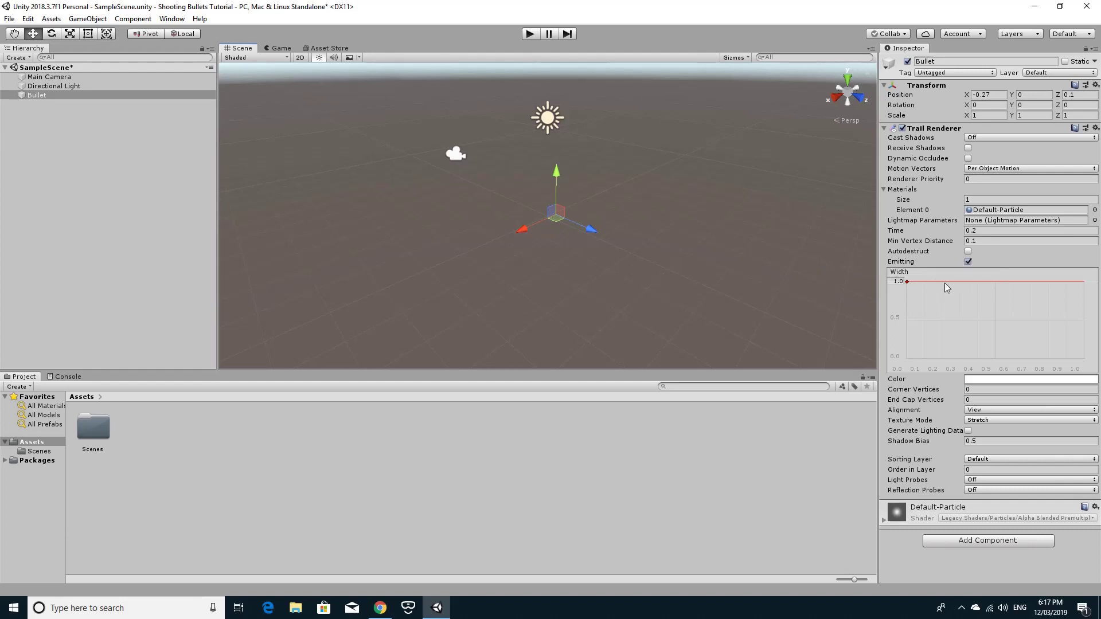
Drag the Width curve key down to about 0.35 and move the Bullet to test the thinner trail
left_click_drag(925, 281, 922, 319)
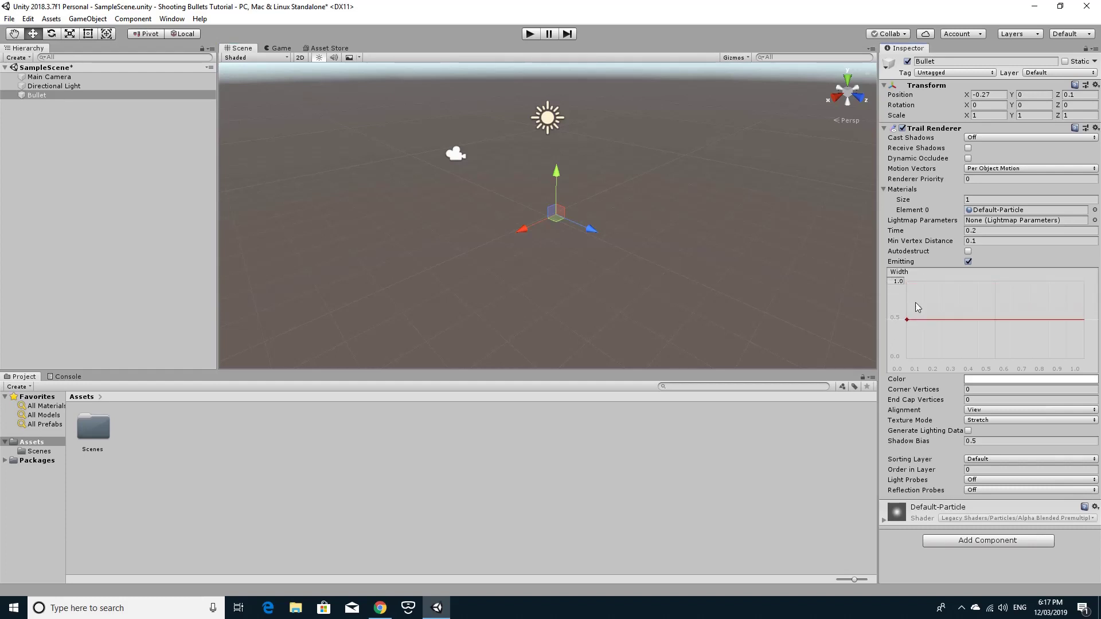
left_click_drag(935, 320, 934, 331)
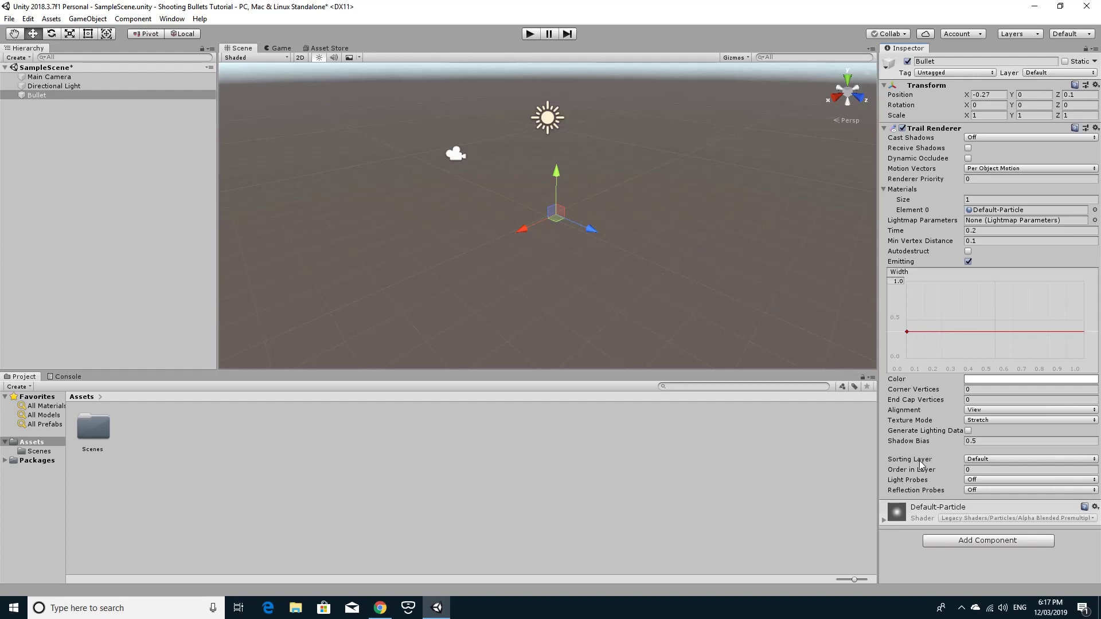
mouse_move(555, 220)
left_mouse_down()
mouse_move(713, 251)
mouse_move(401, 243)
mouse_move(737, 248)
mouse_move(482, 232)
mouse_move(649, 237)
mouse_move(548, 226)
left_mouse_up()
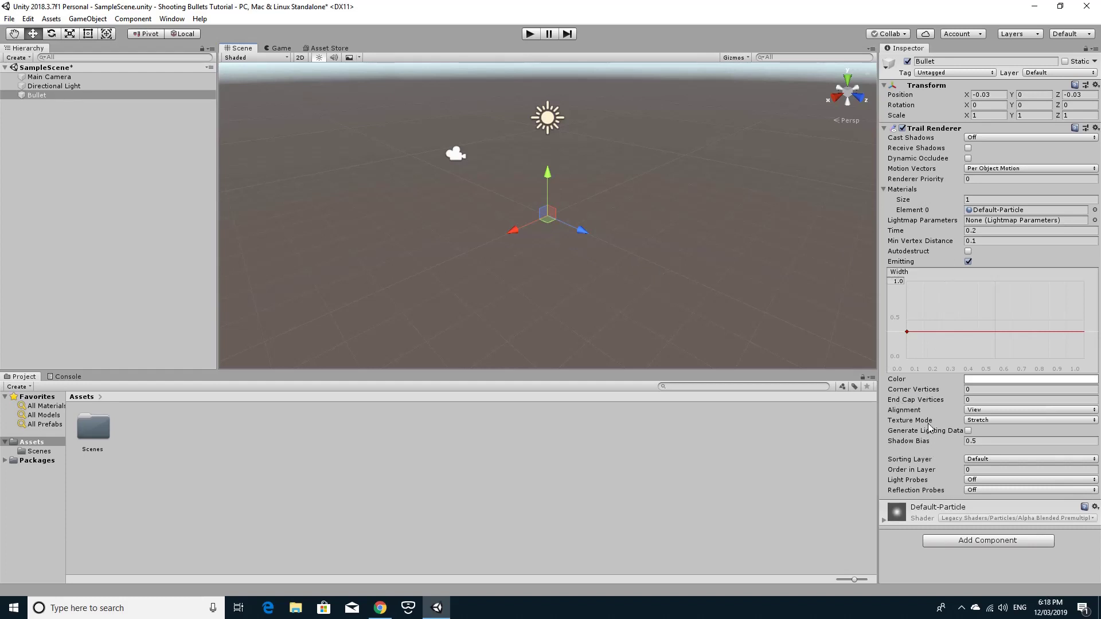
Add a New script component named Bullet to the Bullet object
left_click(947, 543)
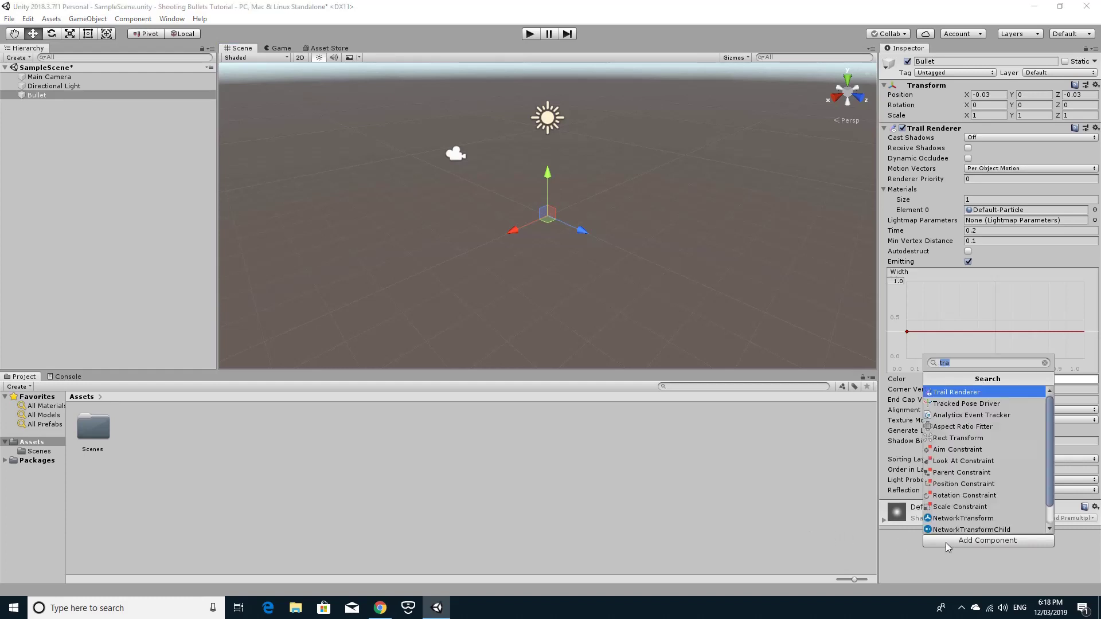
left_click(1045, 363)
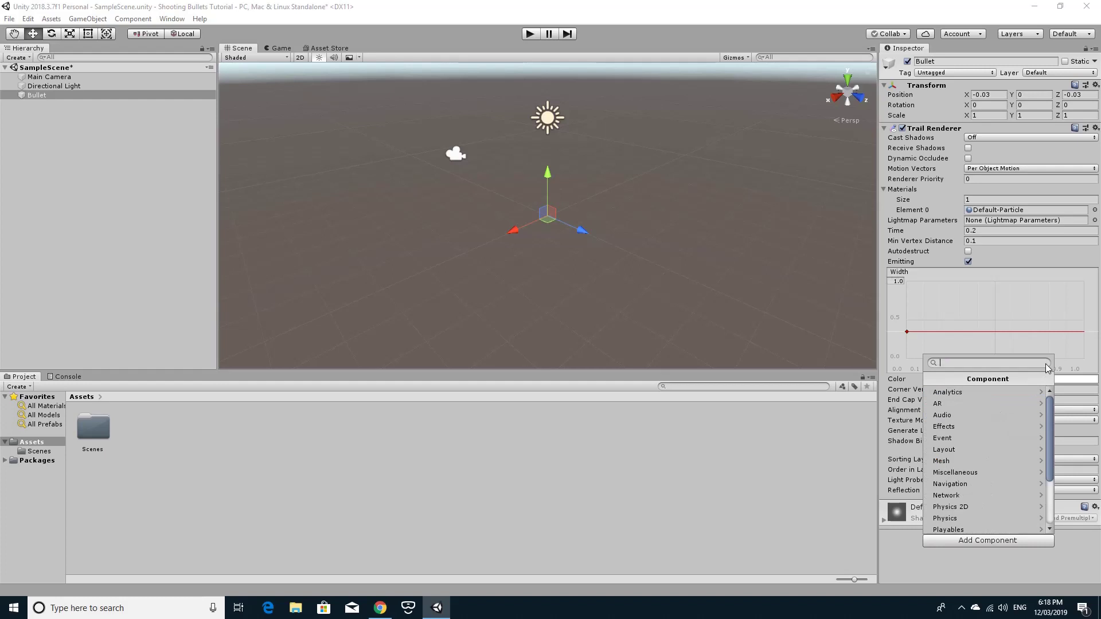
type("n")
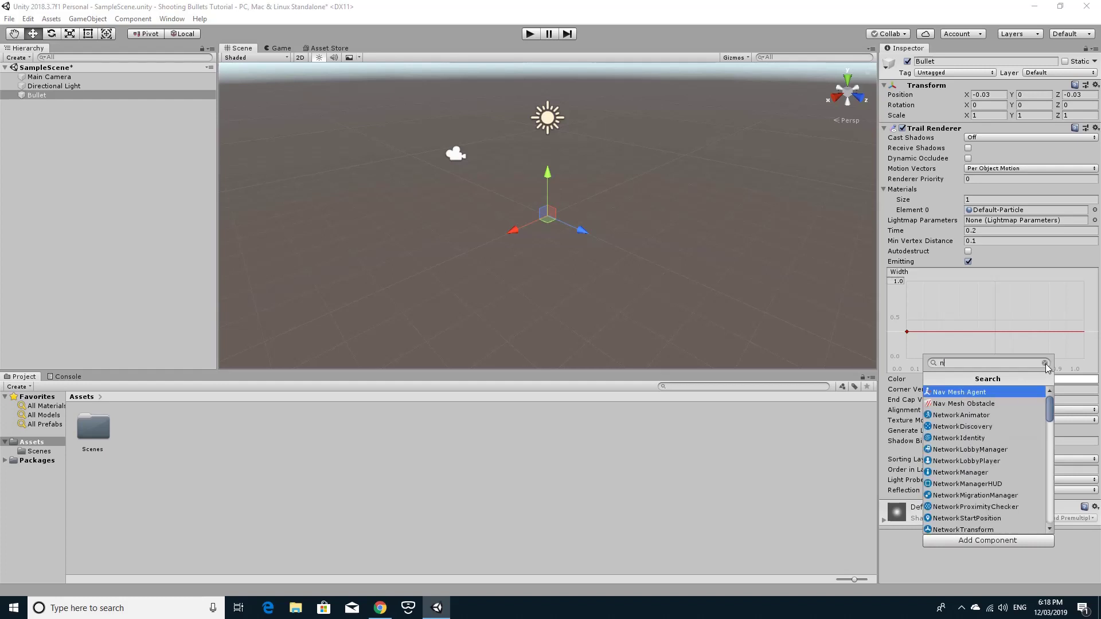
type("ew")
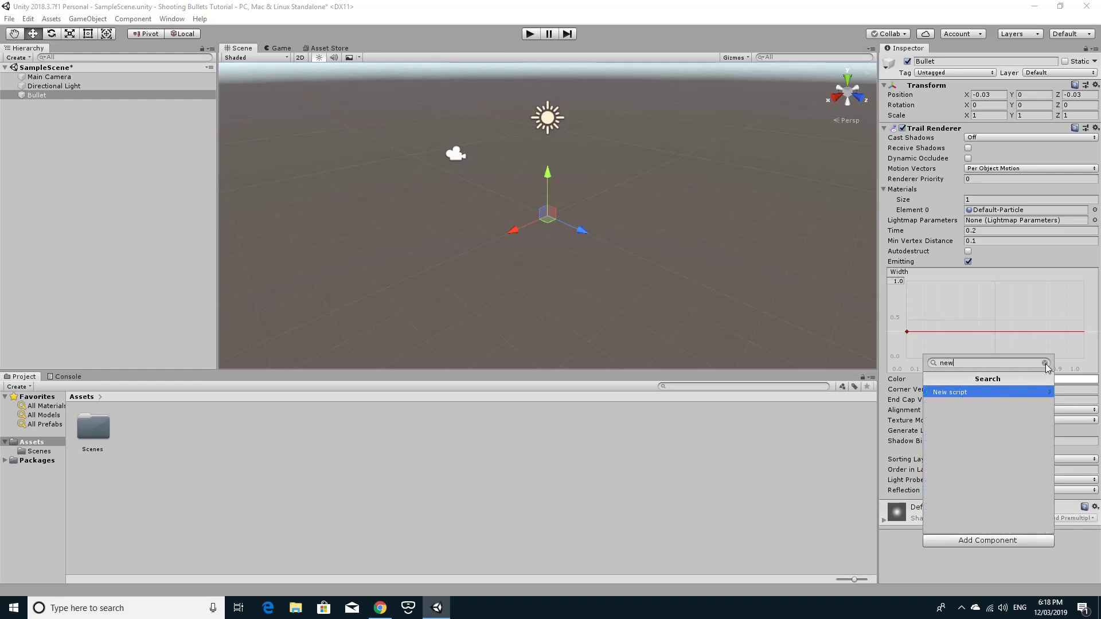
left_click(1001, 394)
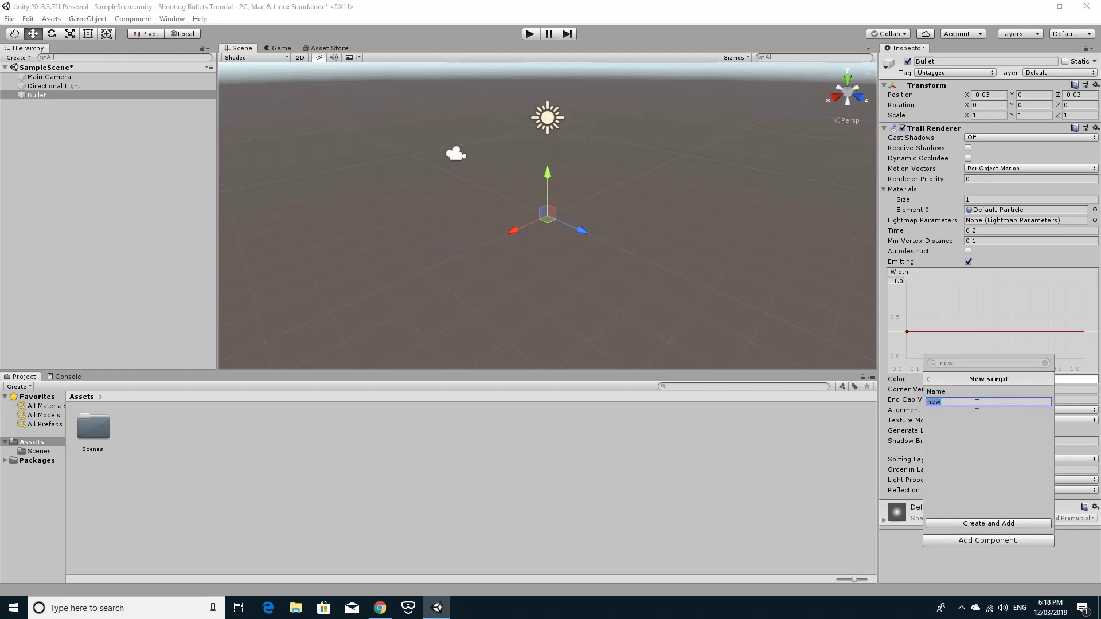
type("Bullet")
key("Return")
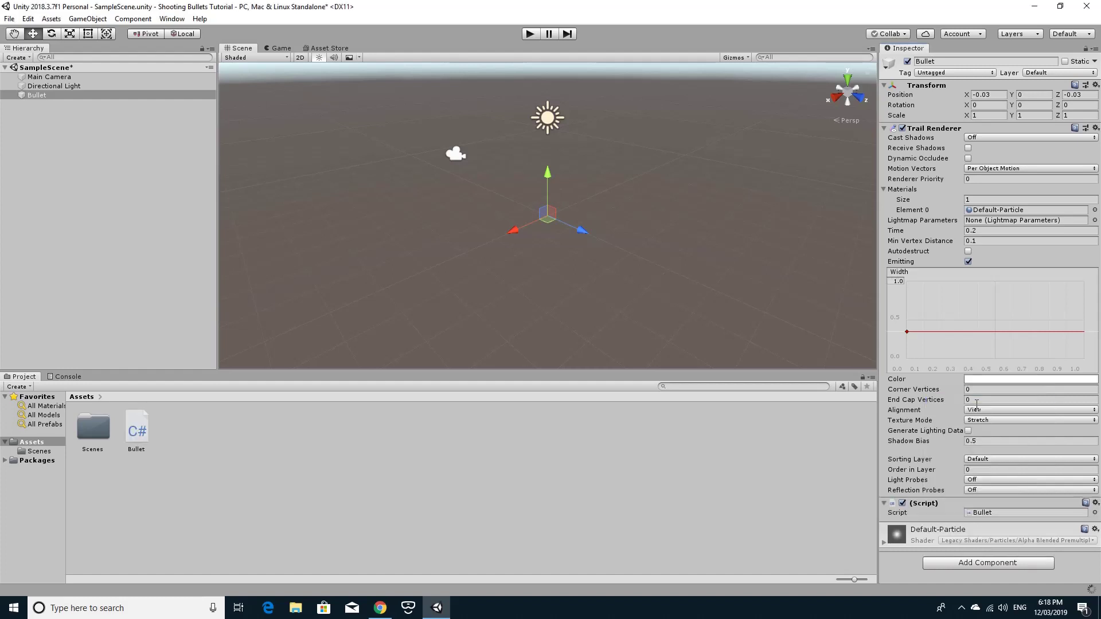
Open Bullet.cs and add the field 'public float speed = 200f' to the class
double_click(974, 514)
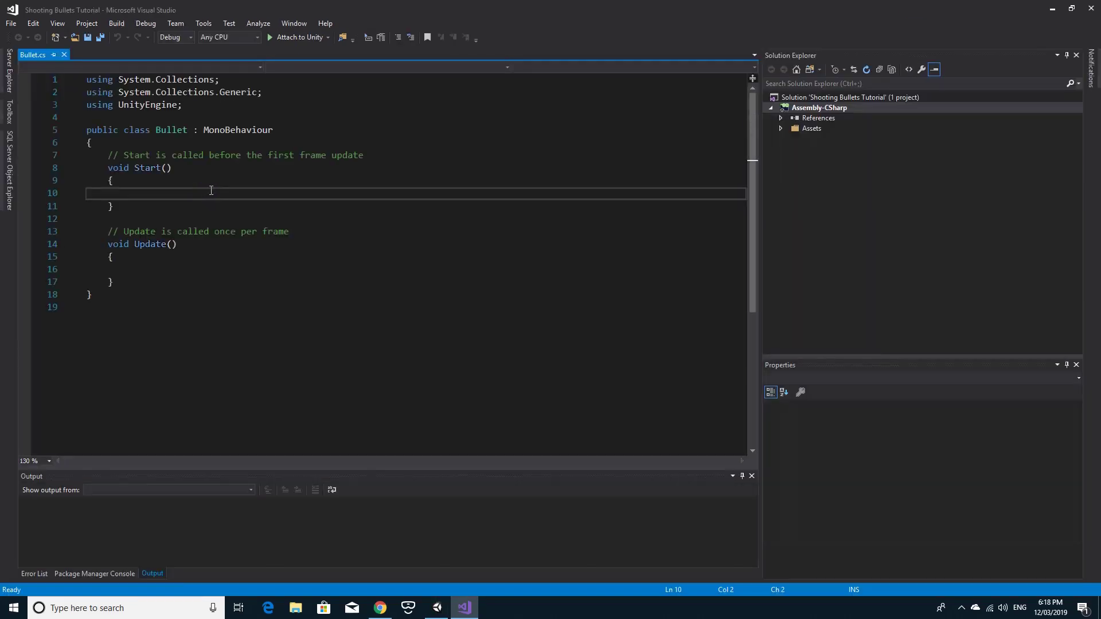
left_click(145, 146)
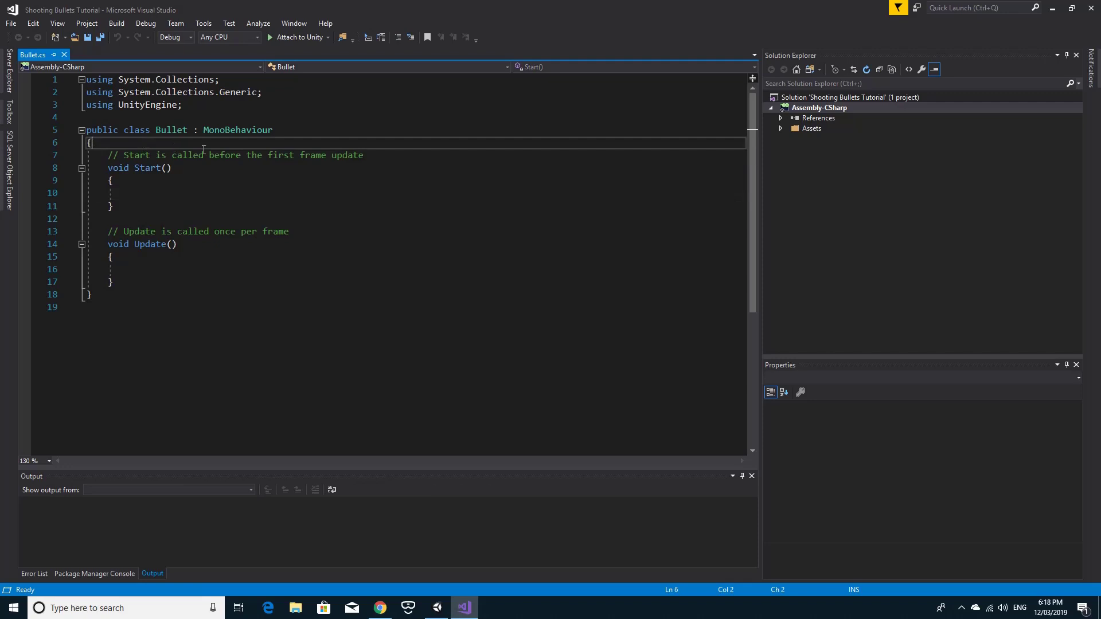
key("Return")
key("Return")
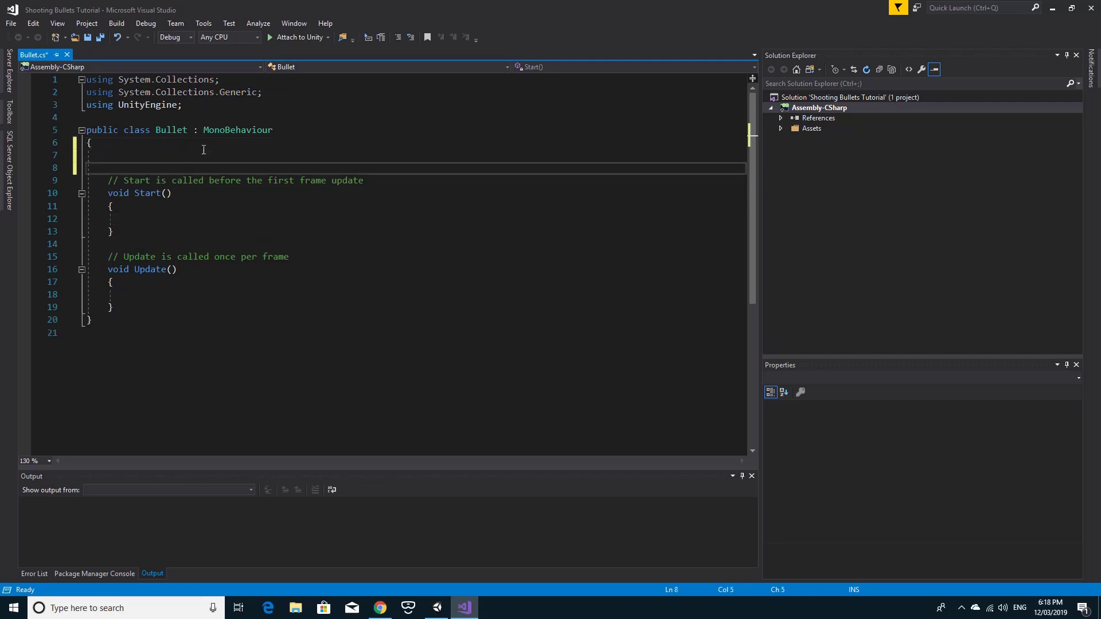
key("Up")
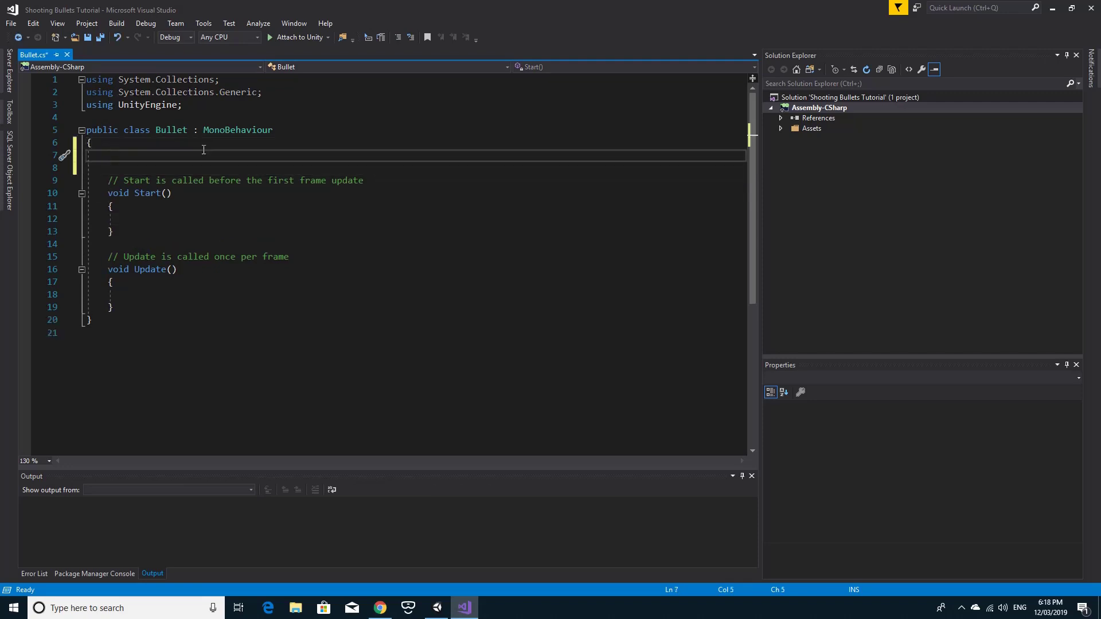
key("Return")
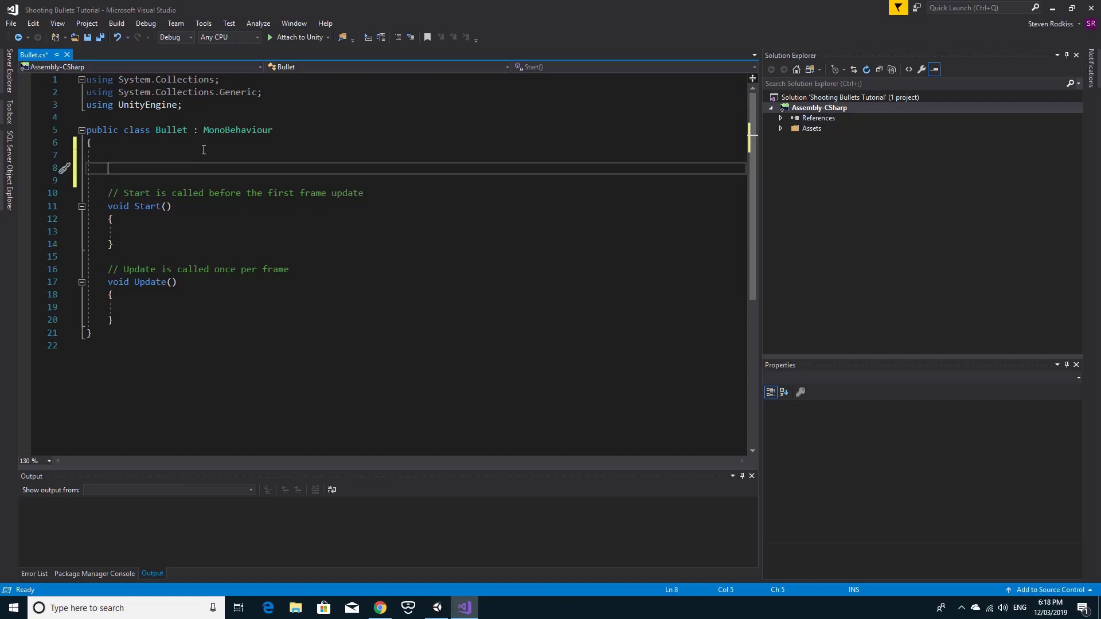
type("publ")
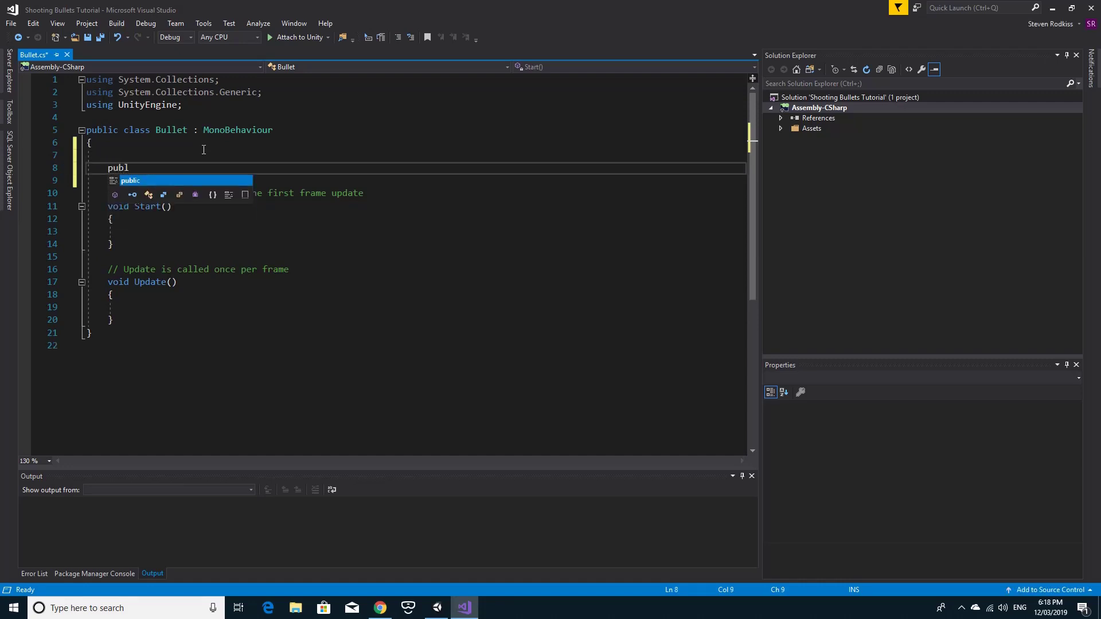
type("ic flo")
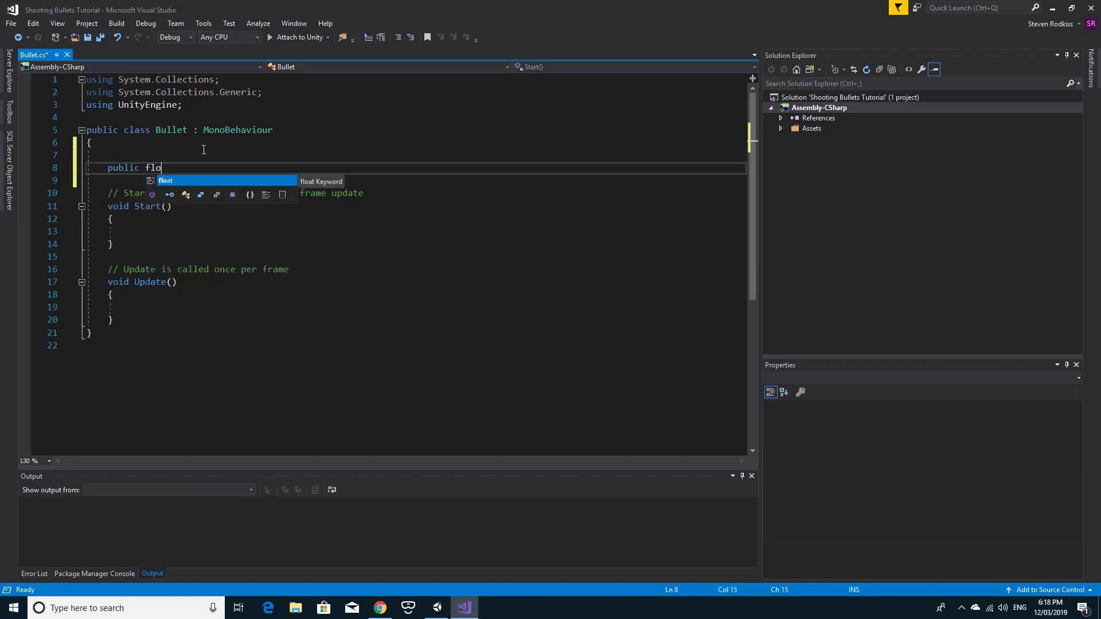
type("at s")
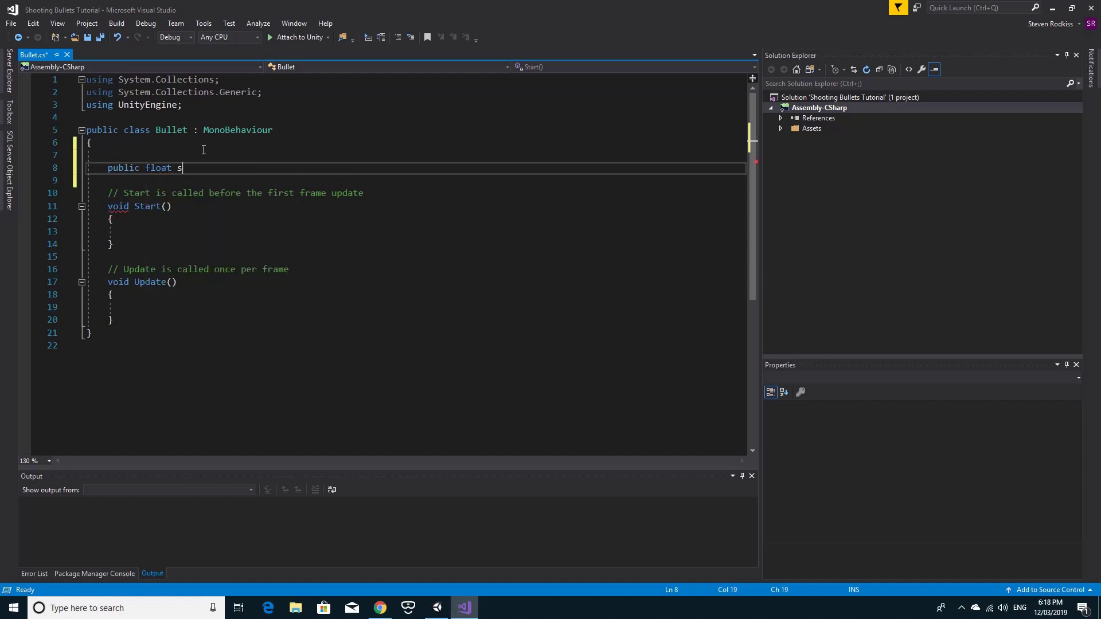
type("peed = 200f;")
Write 'transform.position += transform.forward * speed * Time.deltaTime;' in Update() and save
left_click(217, 312)
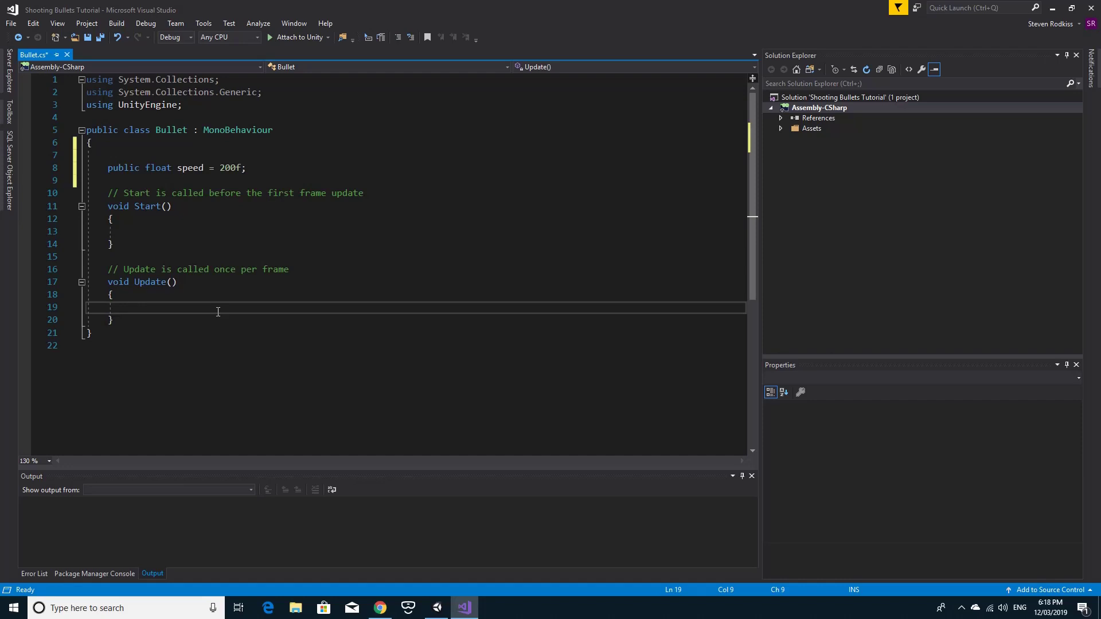
type("tra")
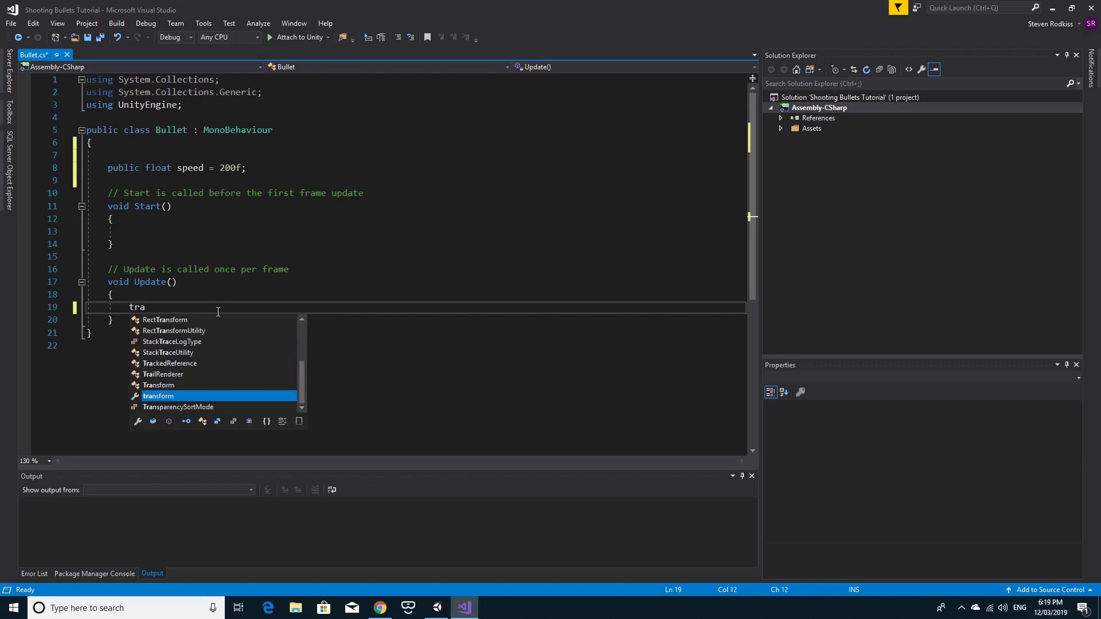
type("nsform.position")
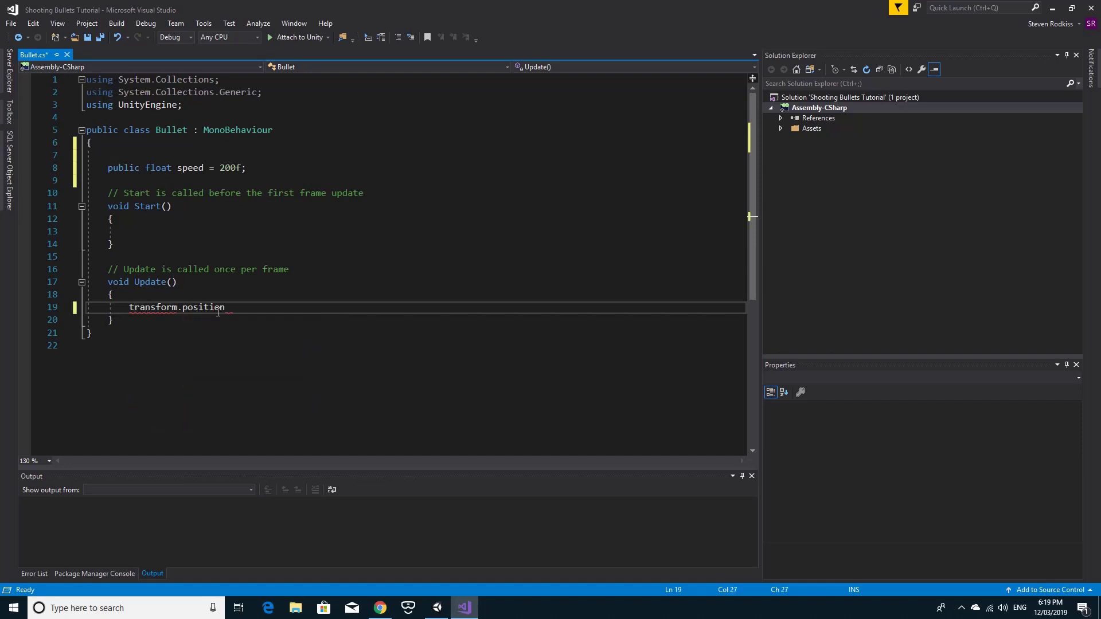
type(" +")
type("= tr")
type("ansform")
type(".")
type("for")
type(" *")
type(" Time")
key("BackSpace")
key("BackSpace")
key("BackSpace")
key("BackSpace")
type("sp")
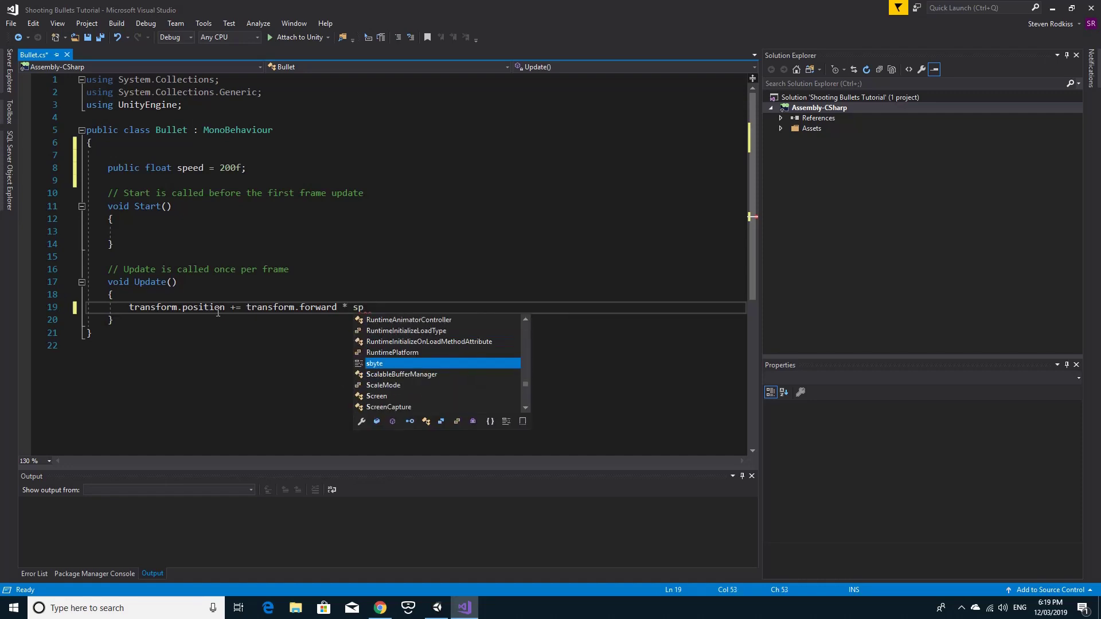
type("eed 8 Time")
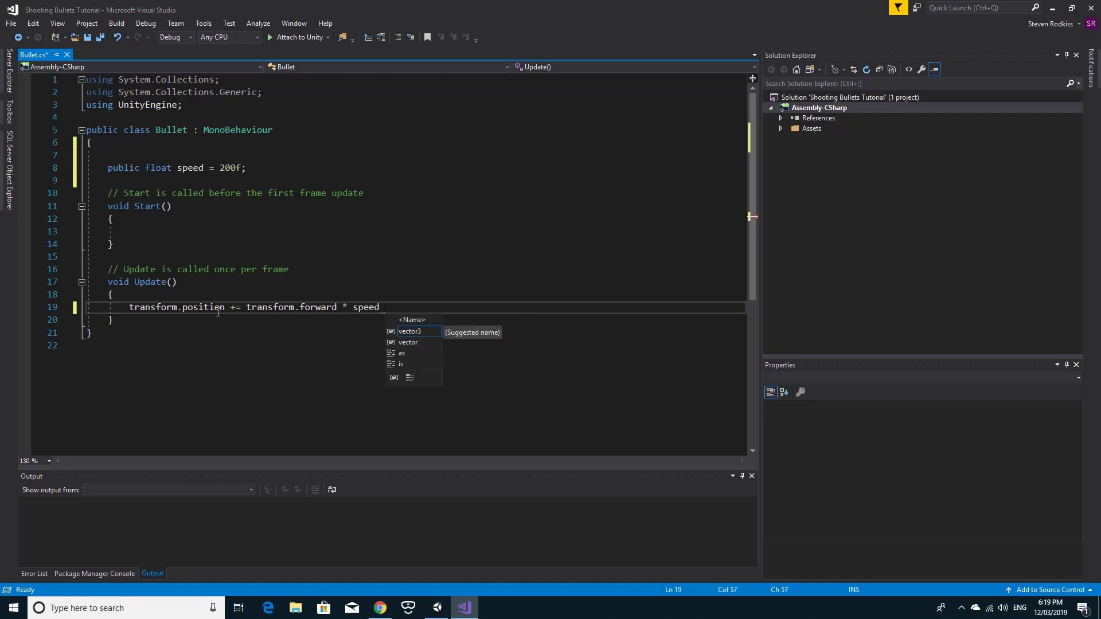
key("BackSpace")
key("BackSpace")
key("BackSpace")
key("BackSpace")
key("BackSpace")
key("BackSpace")
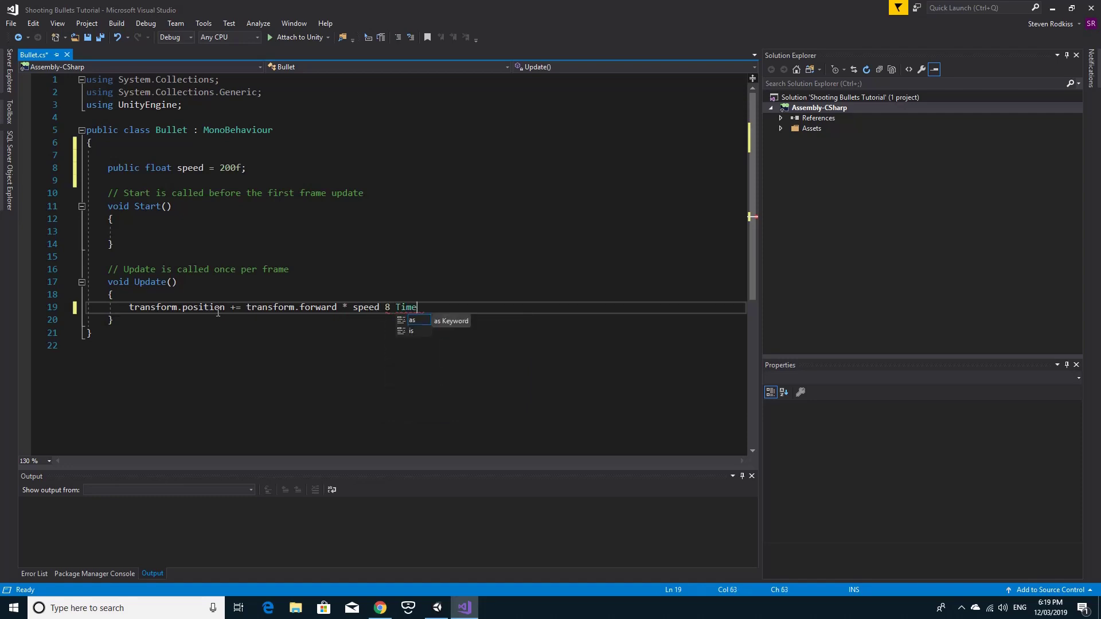
type("*")
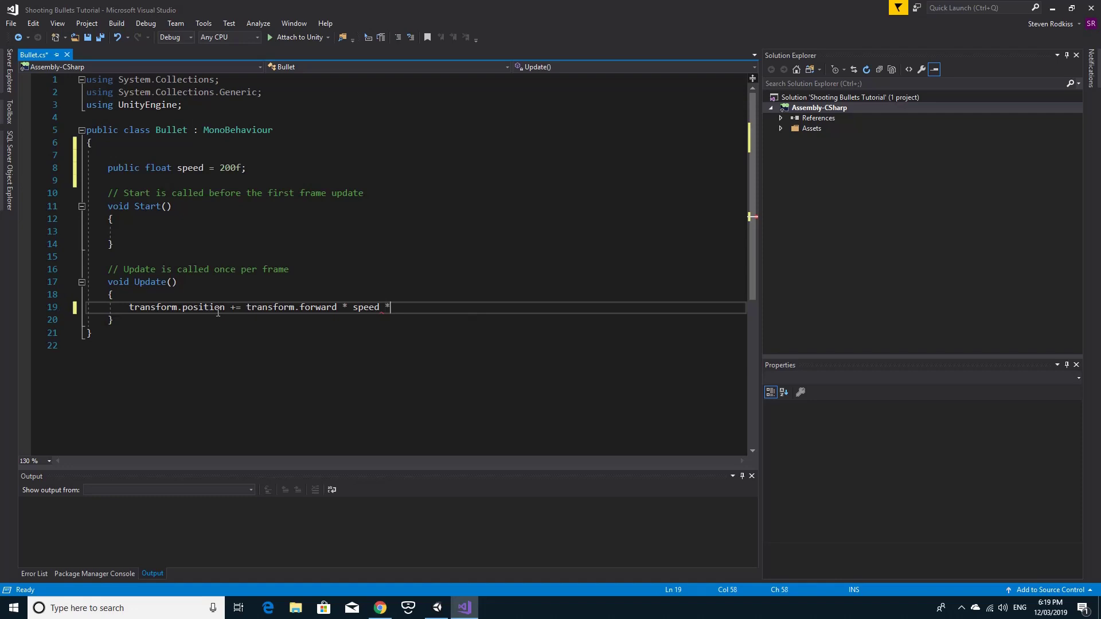
type(" Time.del")
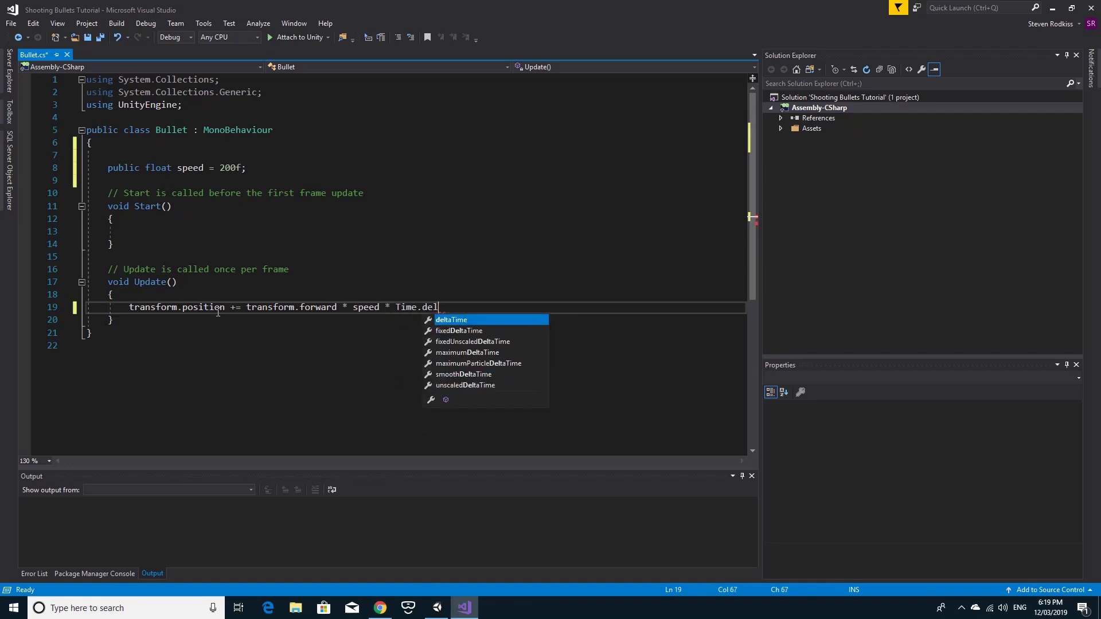
type("taTime;")
key("ctrl+s")
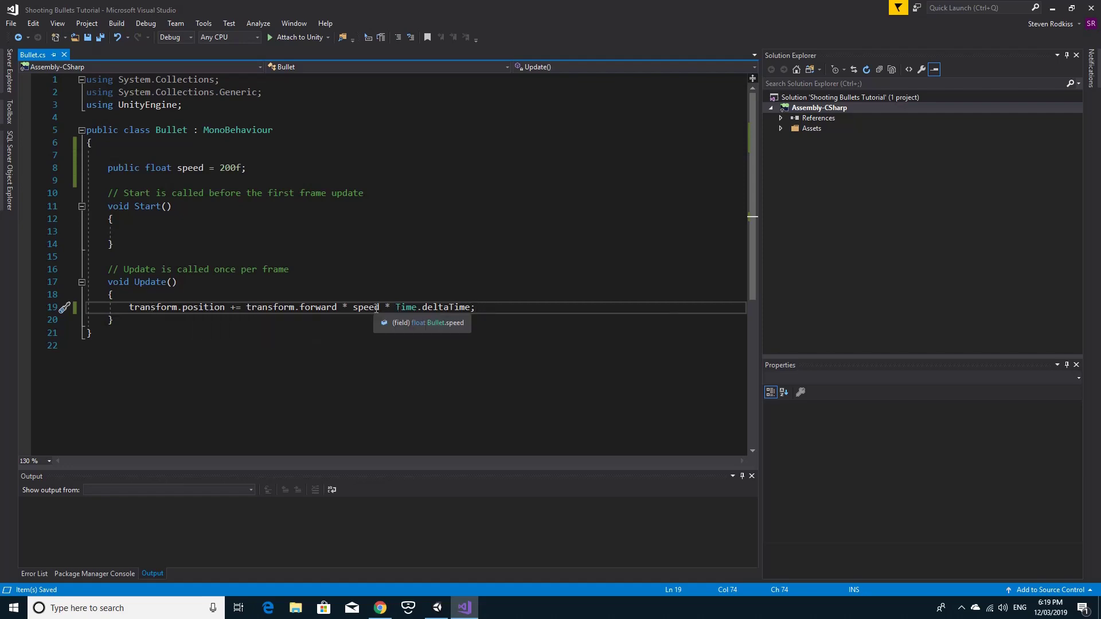
mouse_move(432, 310)
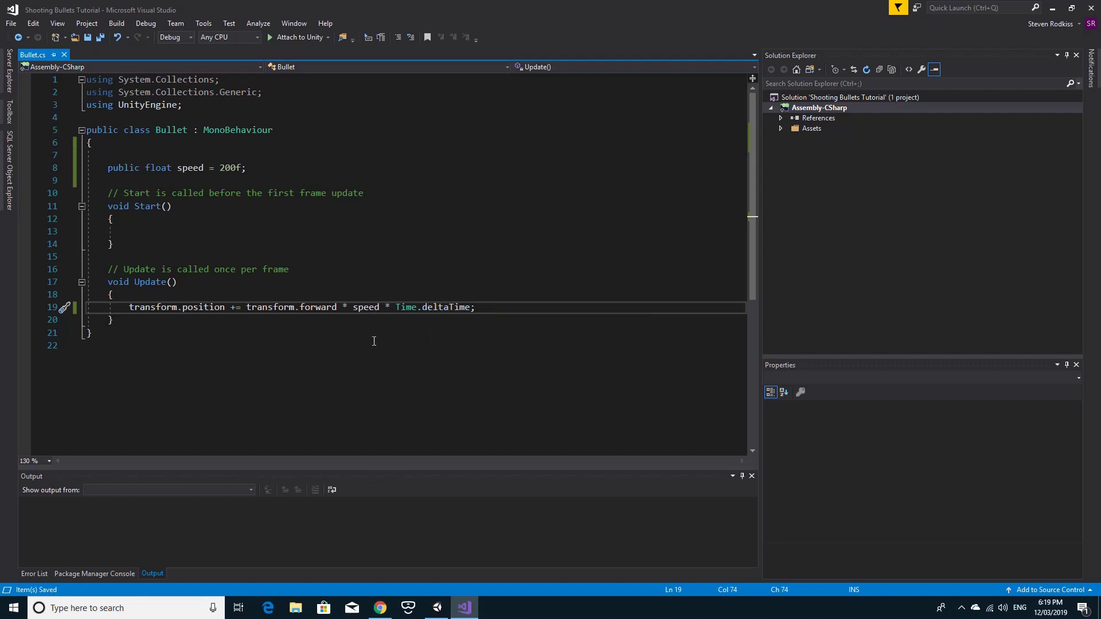
Dock the Game view beside the Scene view in Unity
left_click(438, 609)
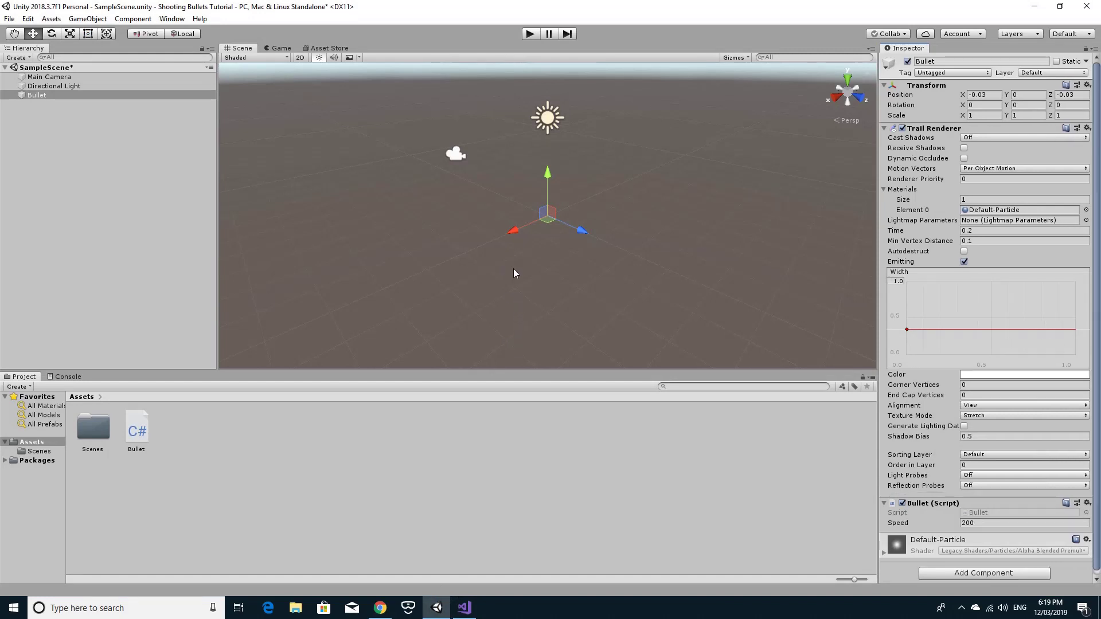
left_click_drag(514, 268, 797, 270, "alt")
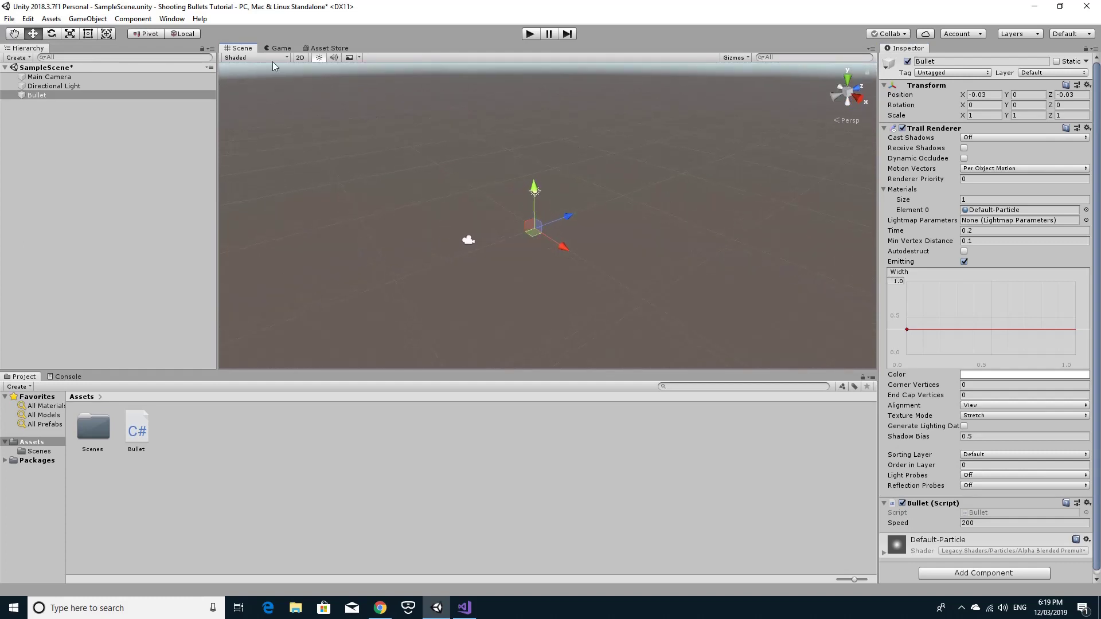
left_click_drag(265, 49, 565, 200)
Play-test the bullet flying forward twice, pausing once mid-flight, then return to Visual Studio
left_click(529, 34)
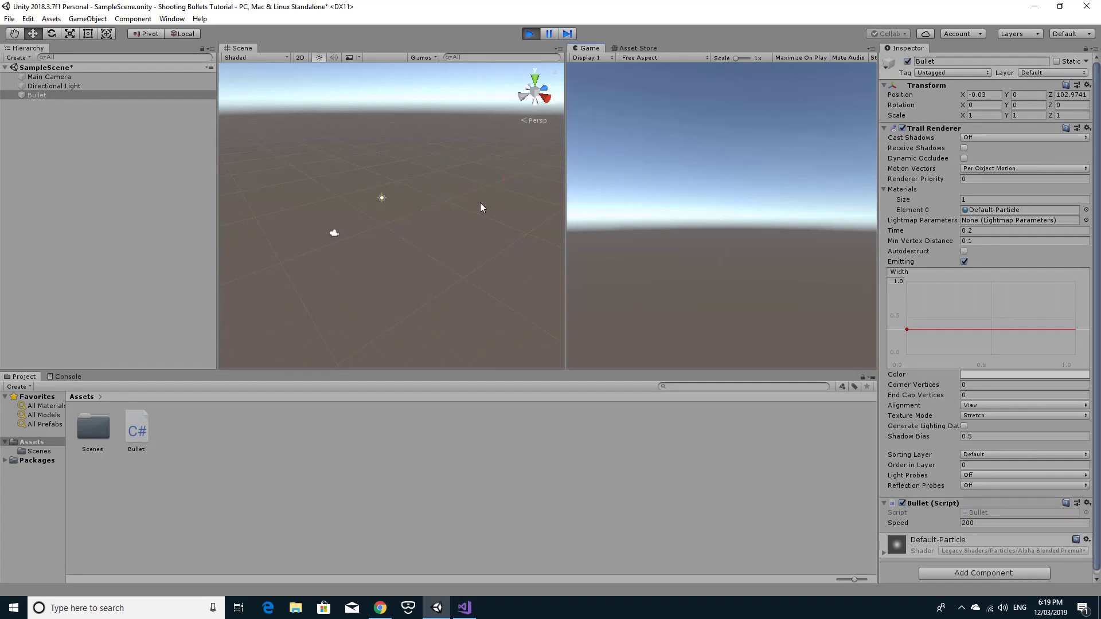
left_click(548, 37)
left_click(531, 35)
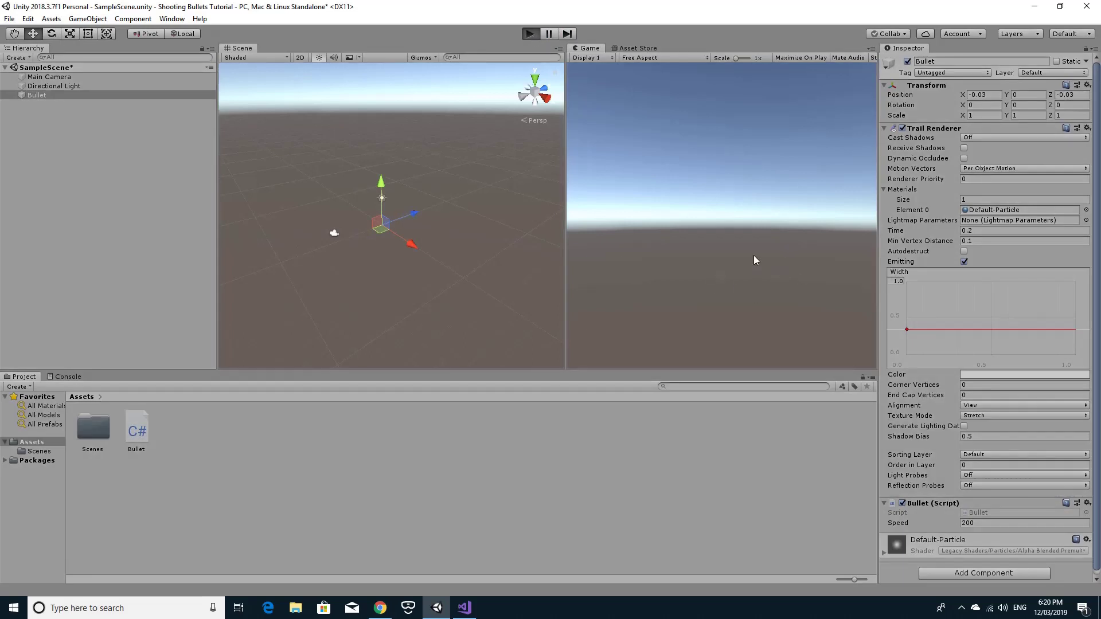
key("ctrl+p")
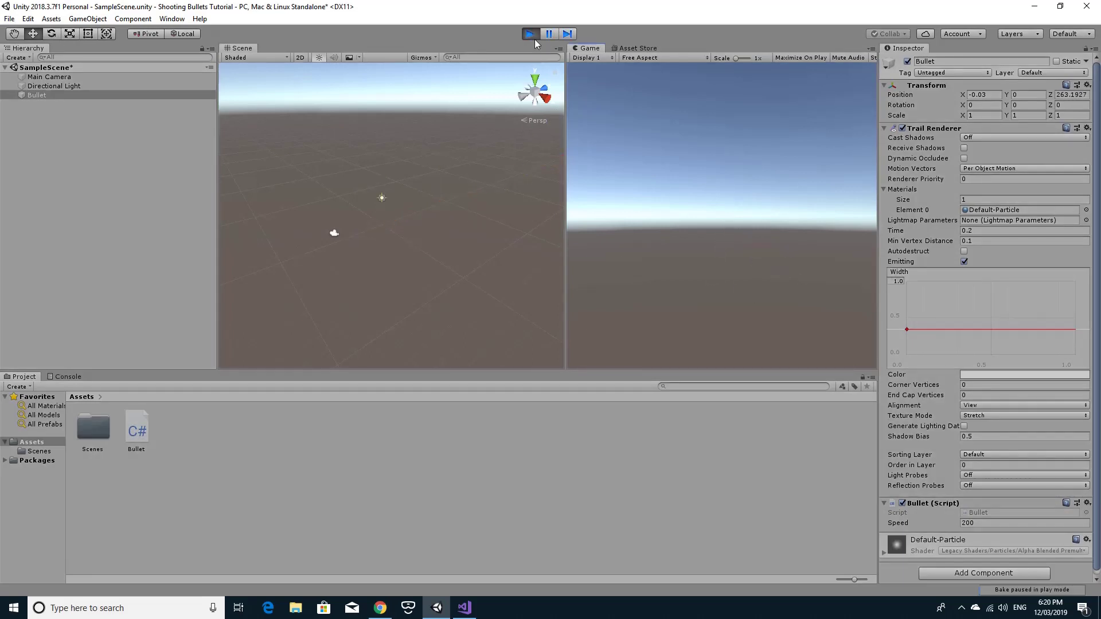
key("ctrl+p")
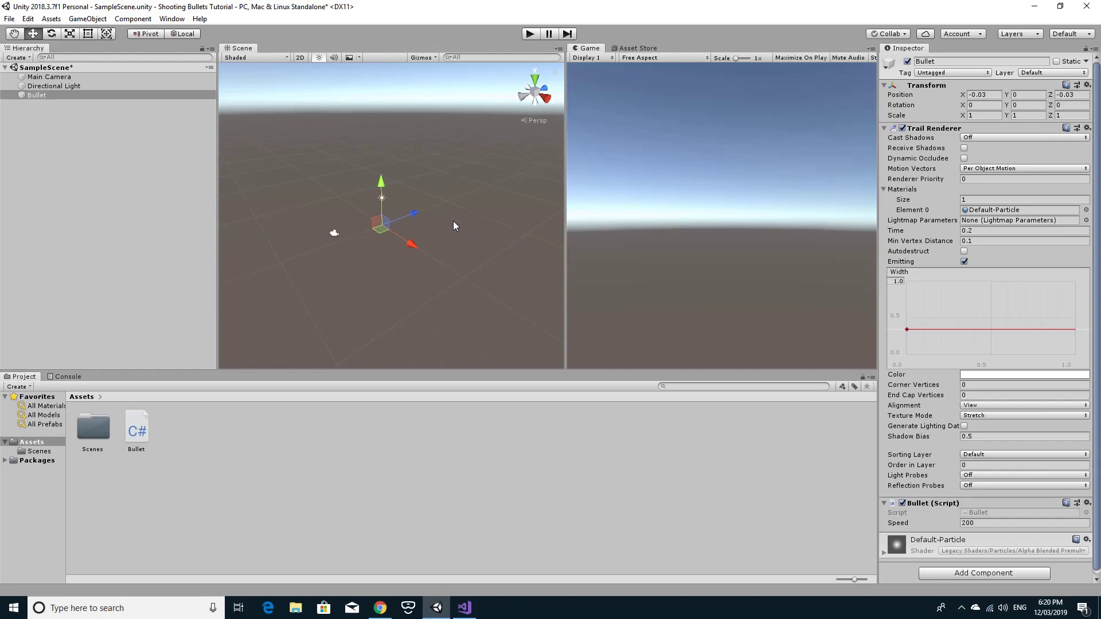
left_click(465, 607)
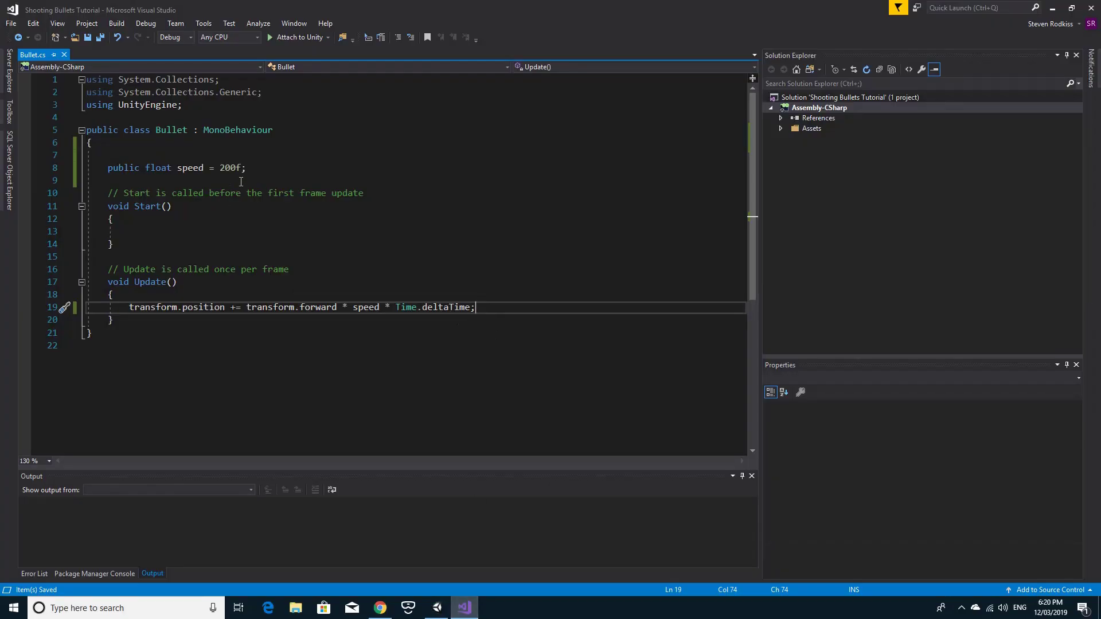
Declare a Vector3 lastPosition field below the speed field in Bullet.cs
left_click(253, 168)
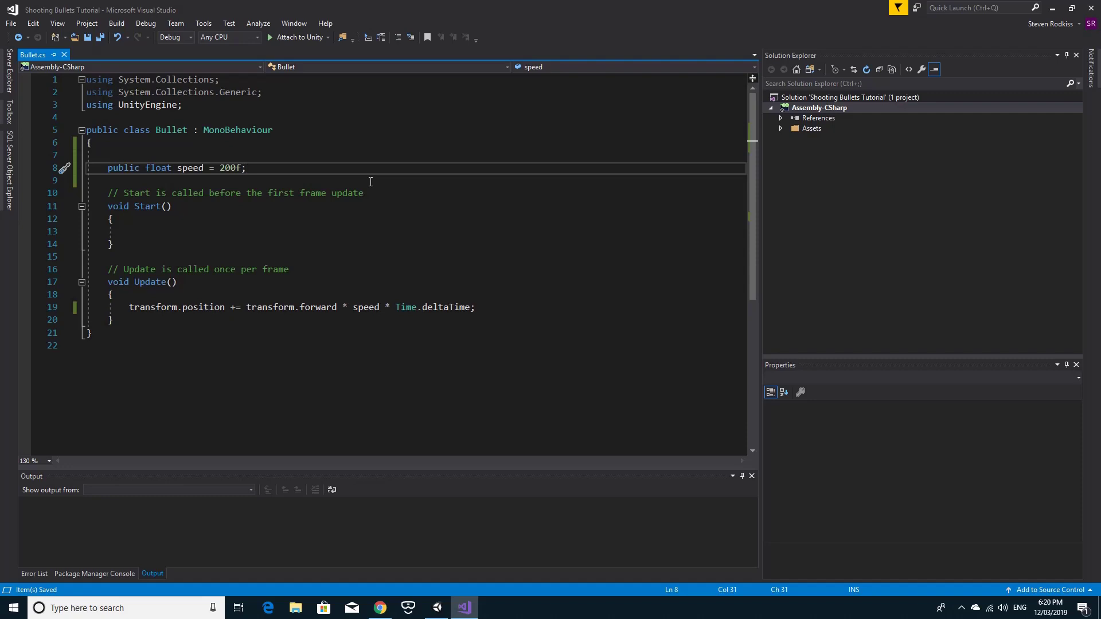
key("Return")
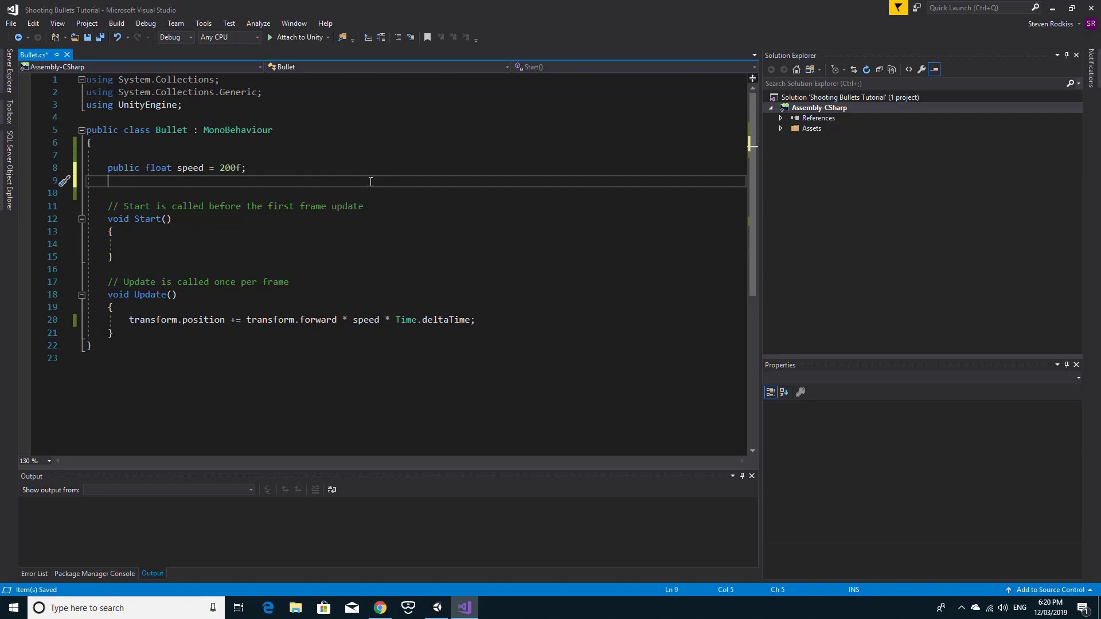
type("Vecto")
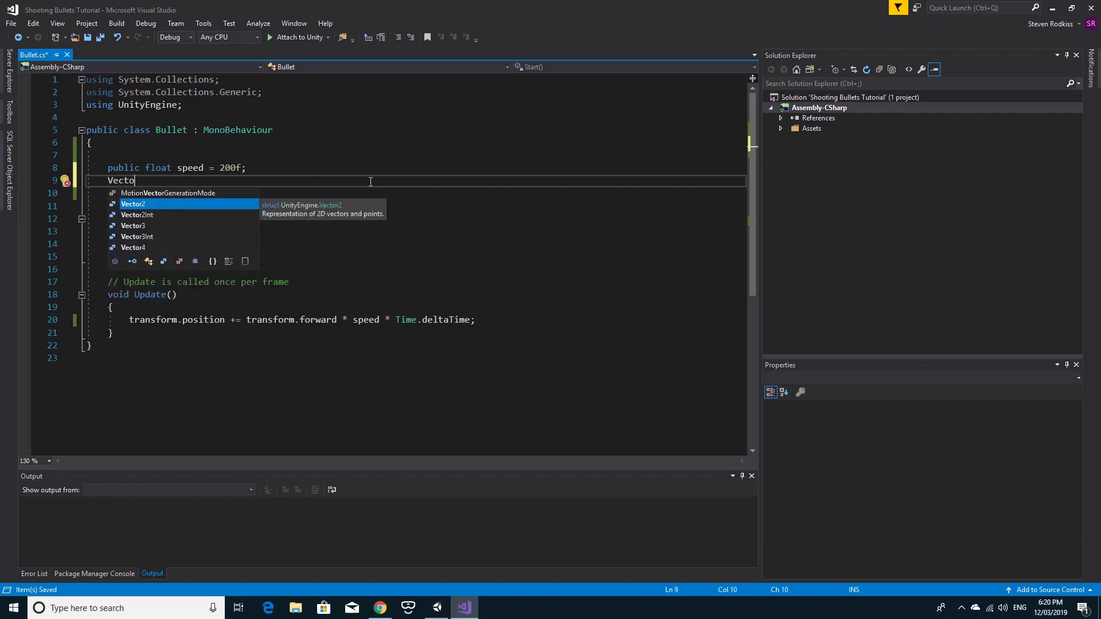
key("Down")
key("Down")
key("space")
type("la")
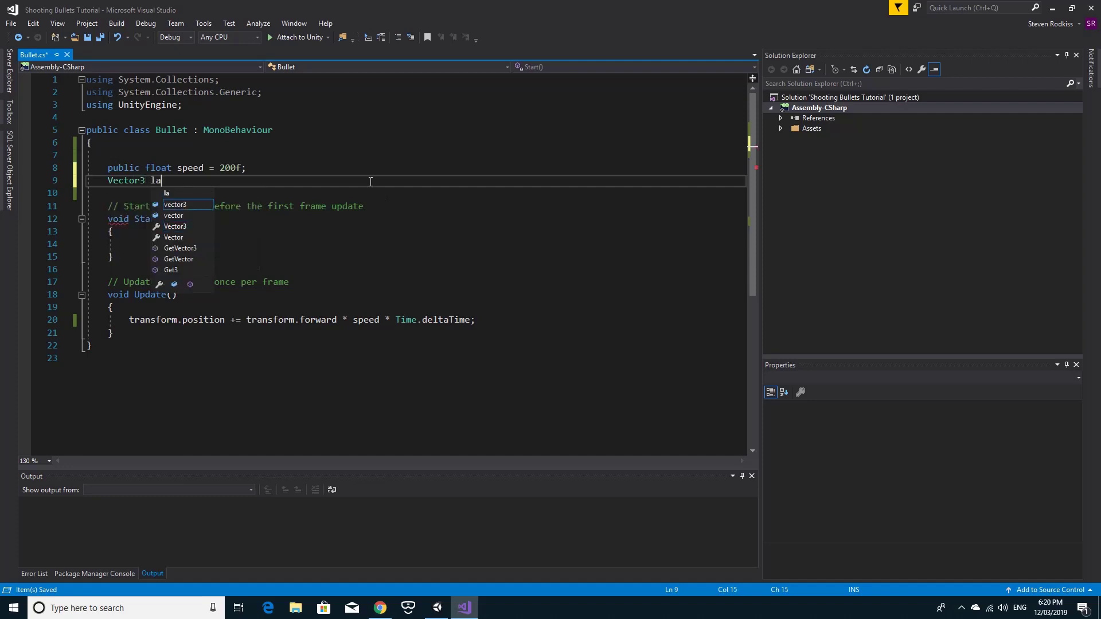
type("stPosition")
key("Escape")
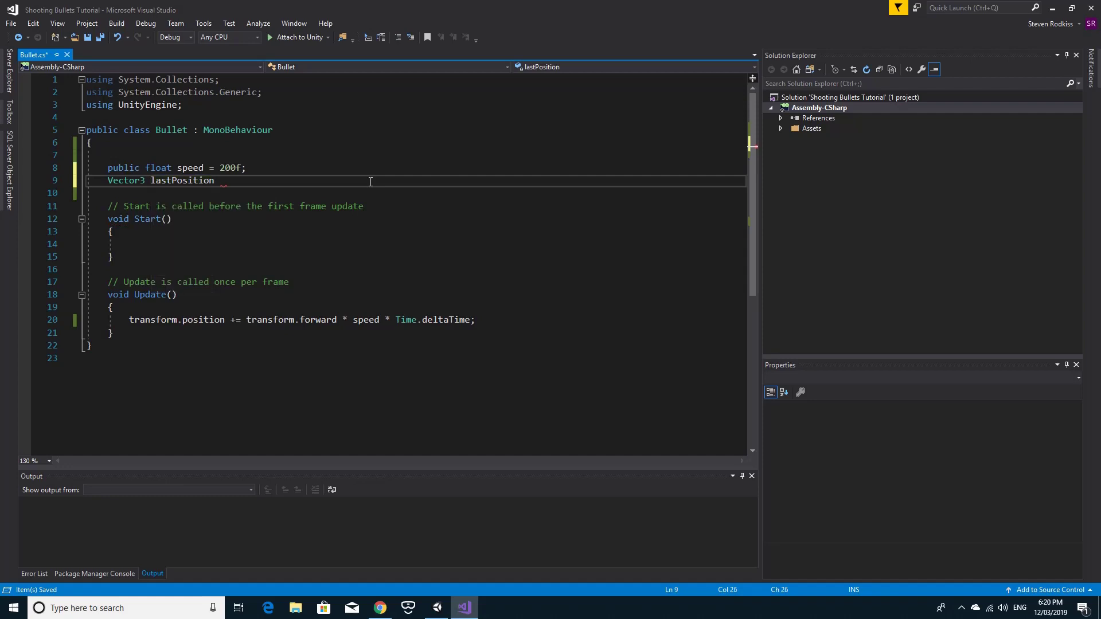
type(";")
Add lastPosition = transform.position; at the top of Update() and save the script
left_click(235, 307)
key("Return")
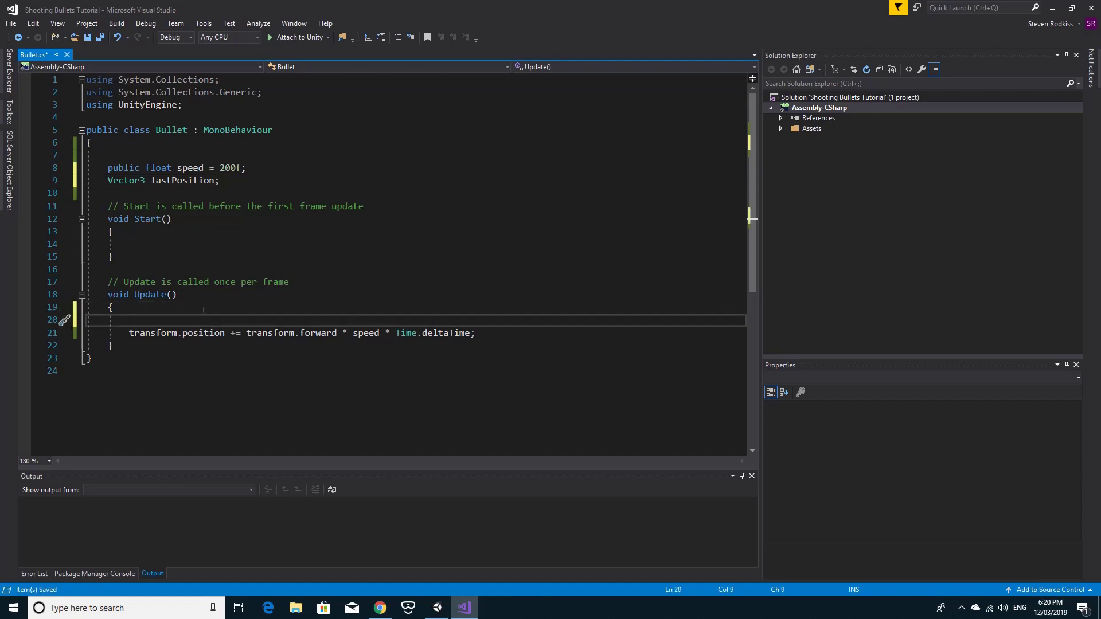
type("las")
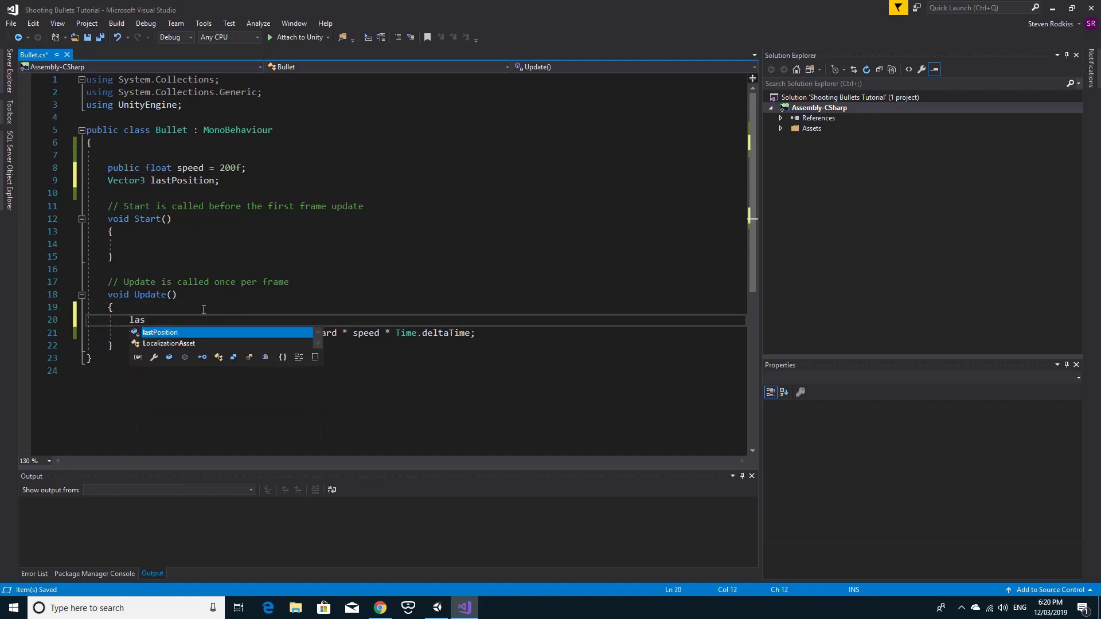
key("Tab")
type("= ")
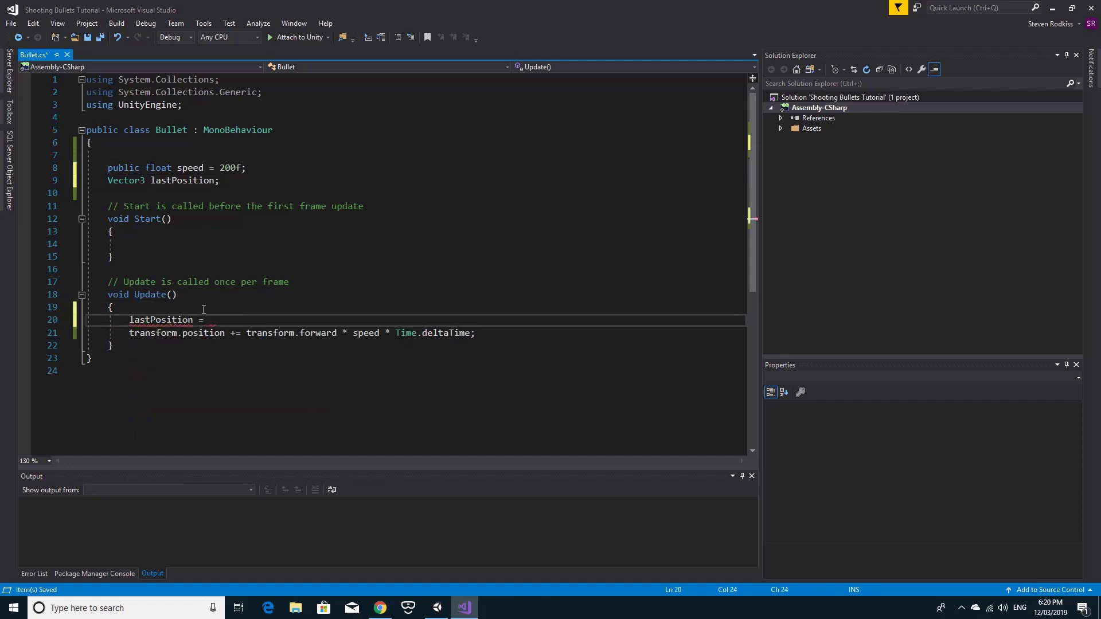
type("transform.po")
key("Tab")
type(";")
key("ctrl+s")
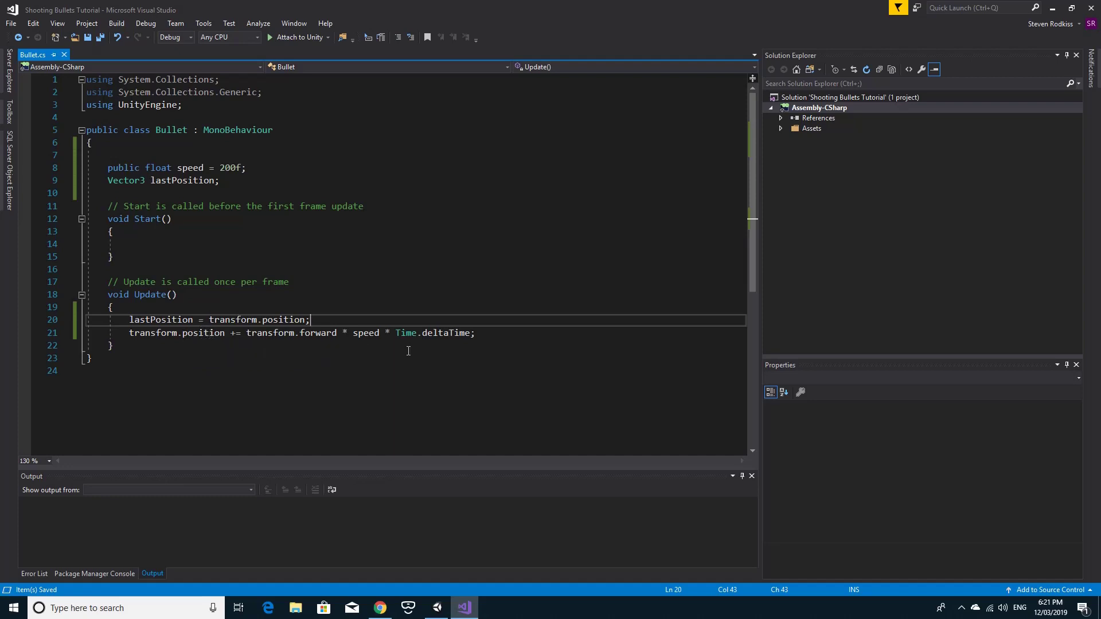
left_click(490, 336)
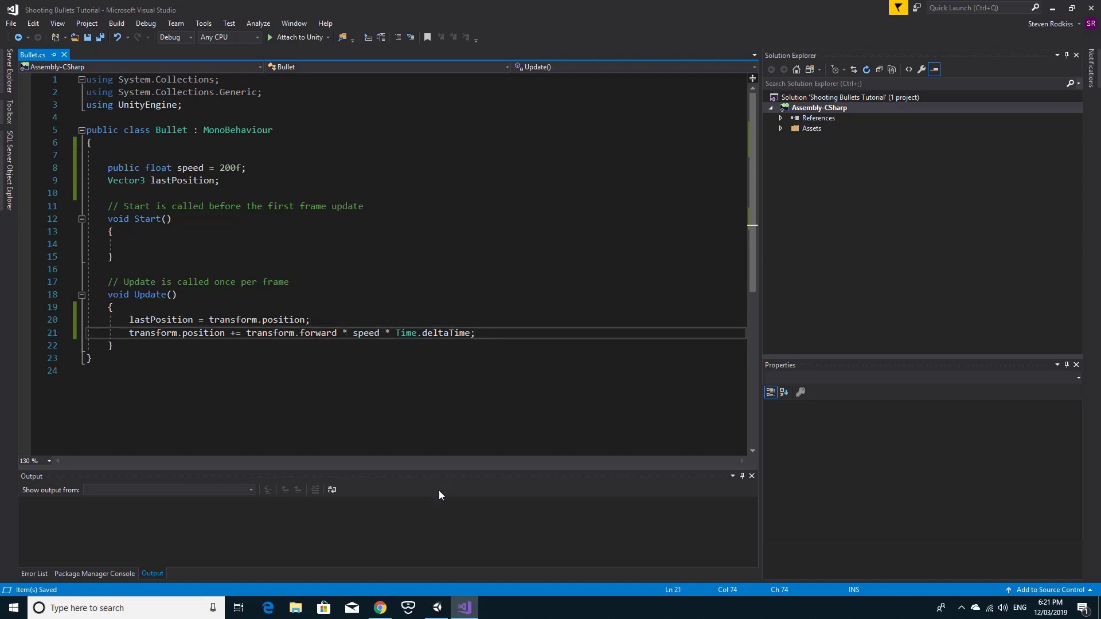
left_click(439, 609)
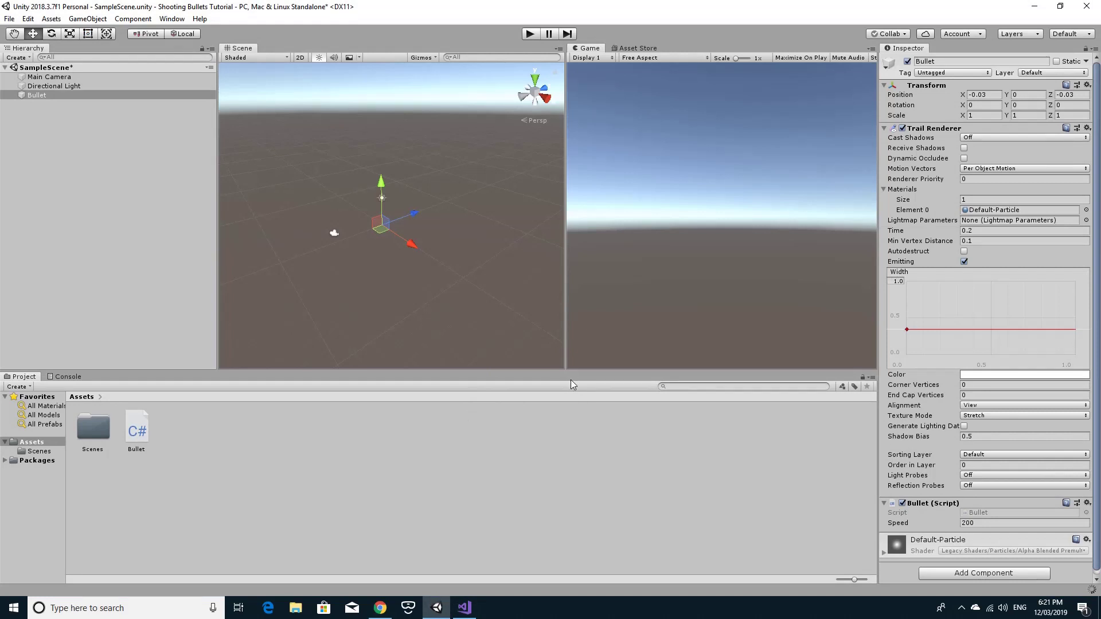
Run the game, pause with the bullet at Z 114.79, and orbit to view its orange trail
left_click(530, 34)
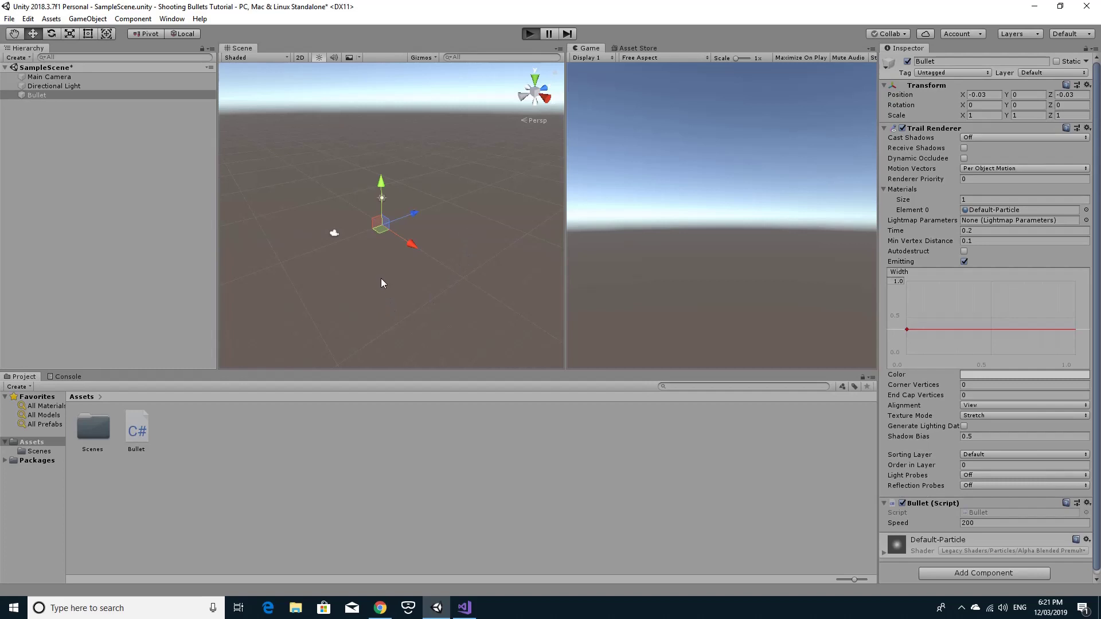
left_click(550, 35)
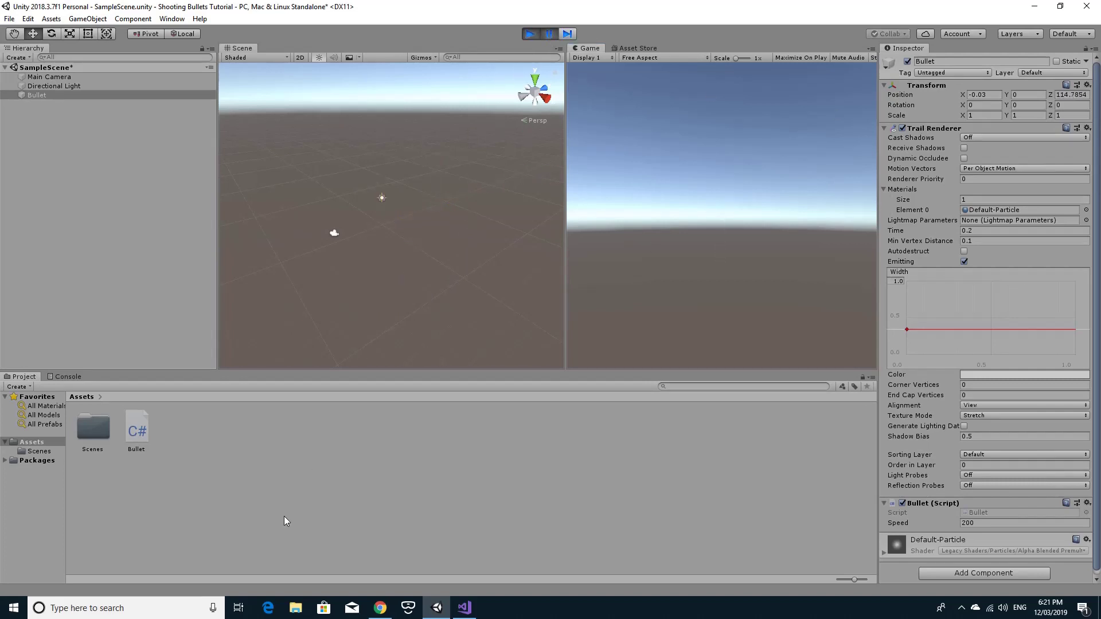
right_click_drag(483, 233, 248, 283)
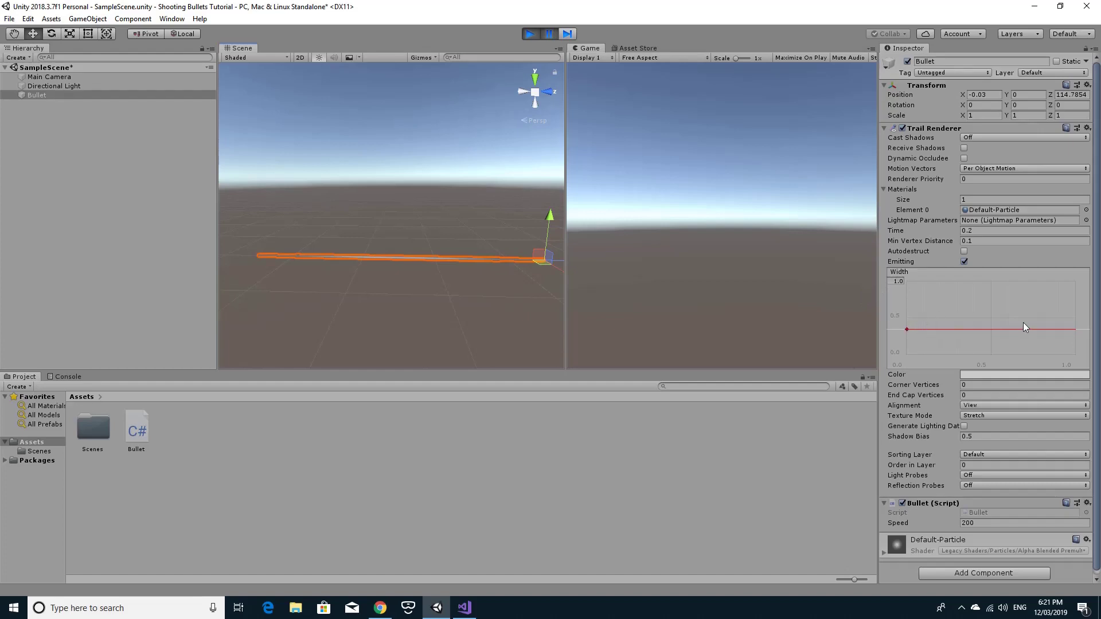
Set the Trail Renderer width curve to 1.0 at the start, tapering to 0 at the end
left_click_drag(934, 330, 926, 281)
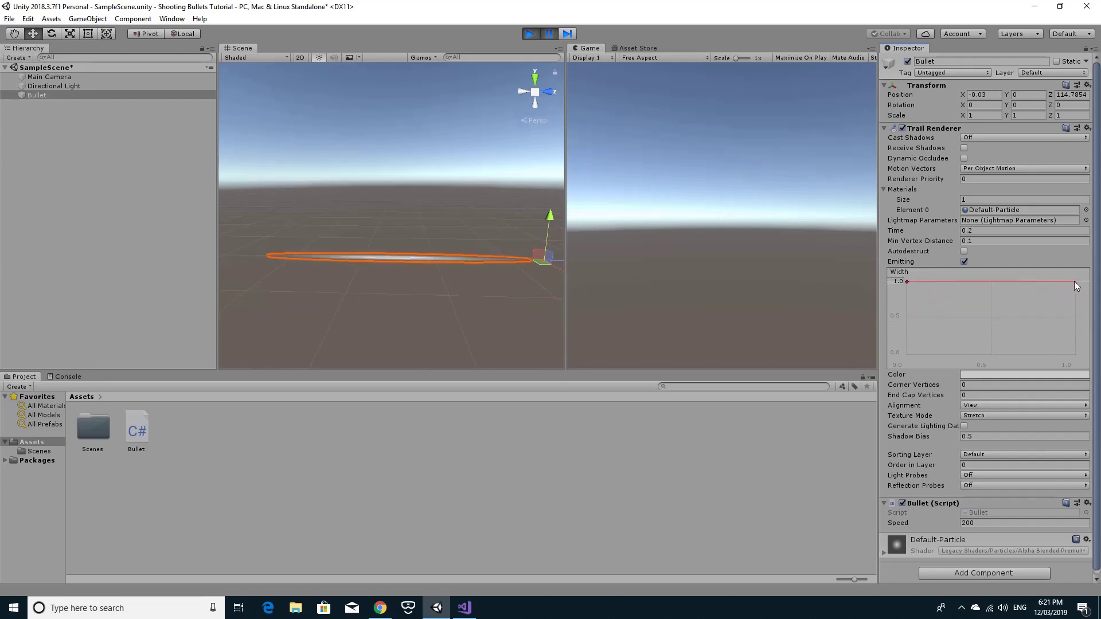
left_click_drag(1075, 283, 1092, 363)
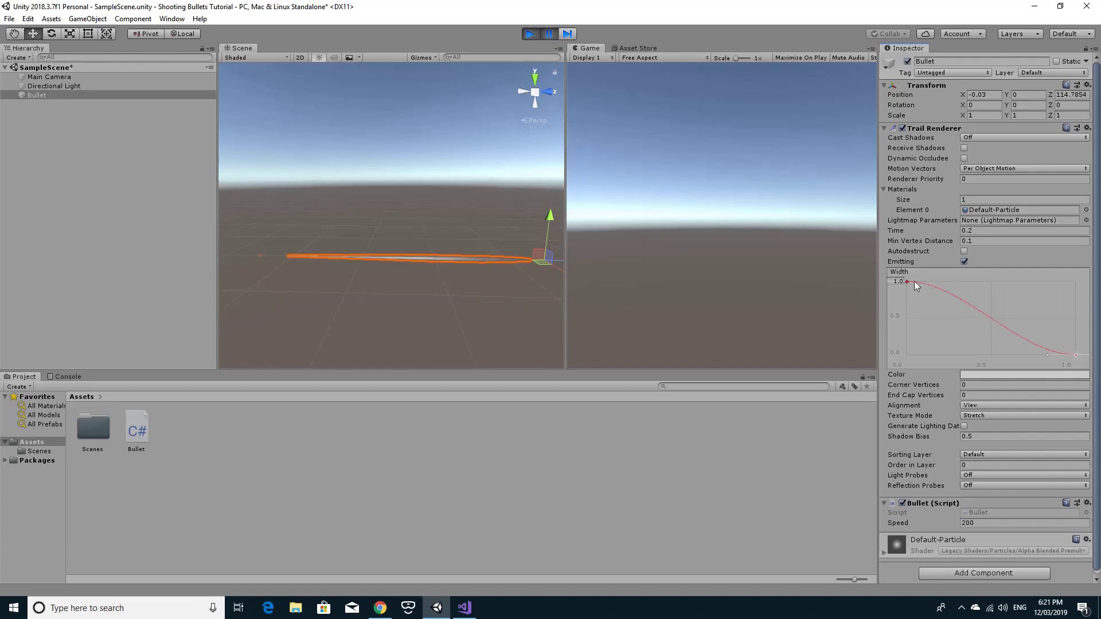
mouse_move(458, 304)
right_mouse_down()
mouse_move(504, 308)
mouse_move(344, 309)
mouse_move(459, 317)
right_mouse_up()
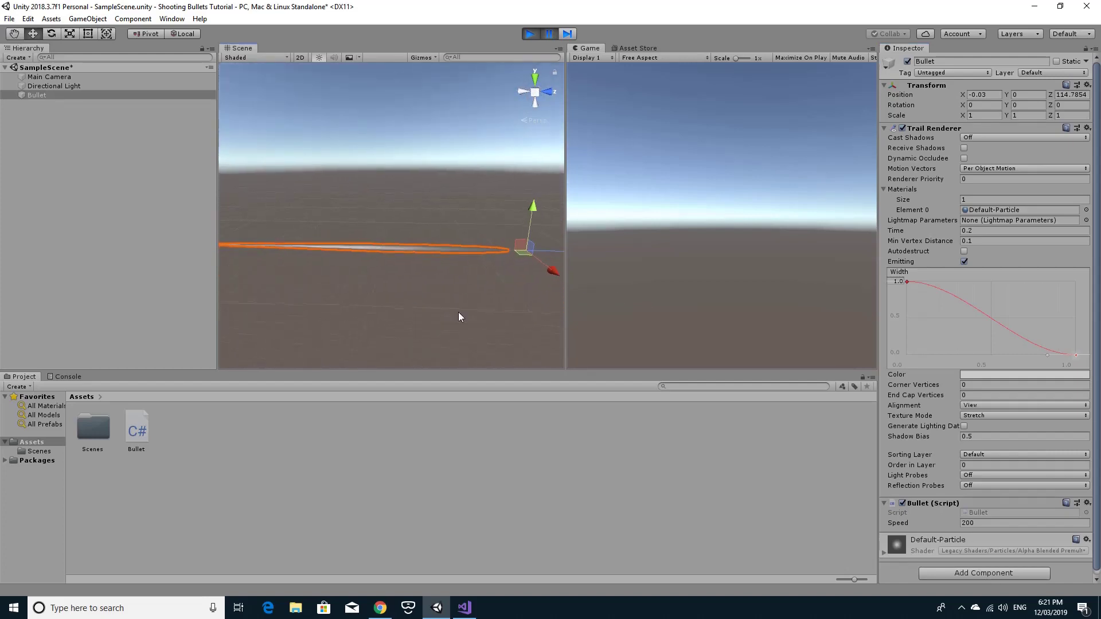
right_click_drag(479, 254, 373, 272)
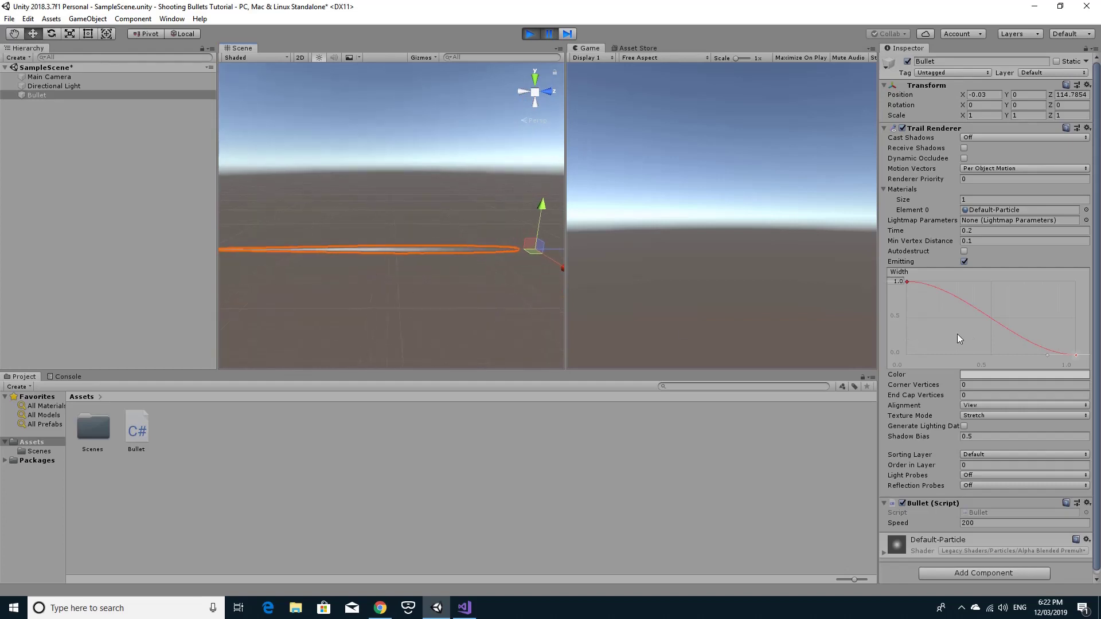
right_click_drag(441, 291, 480, 297)
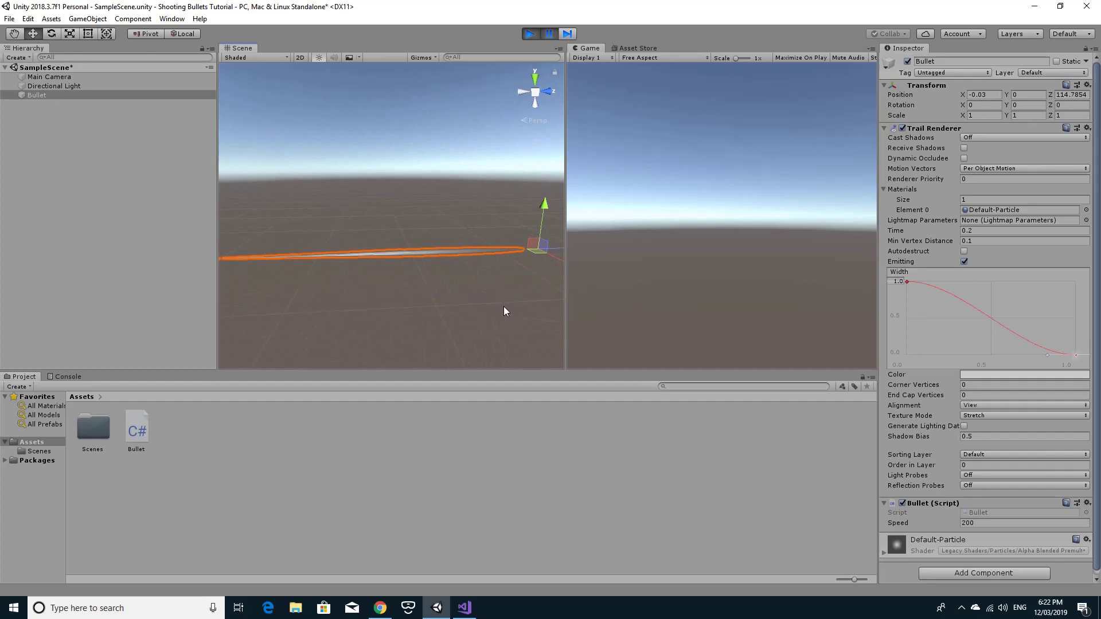
left_click(460, 316)
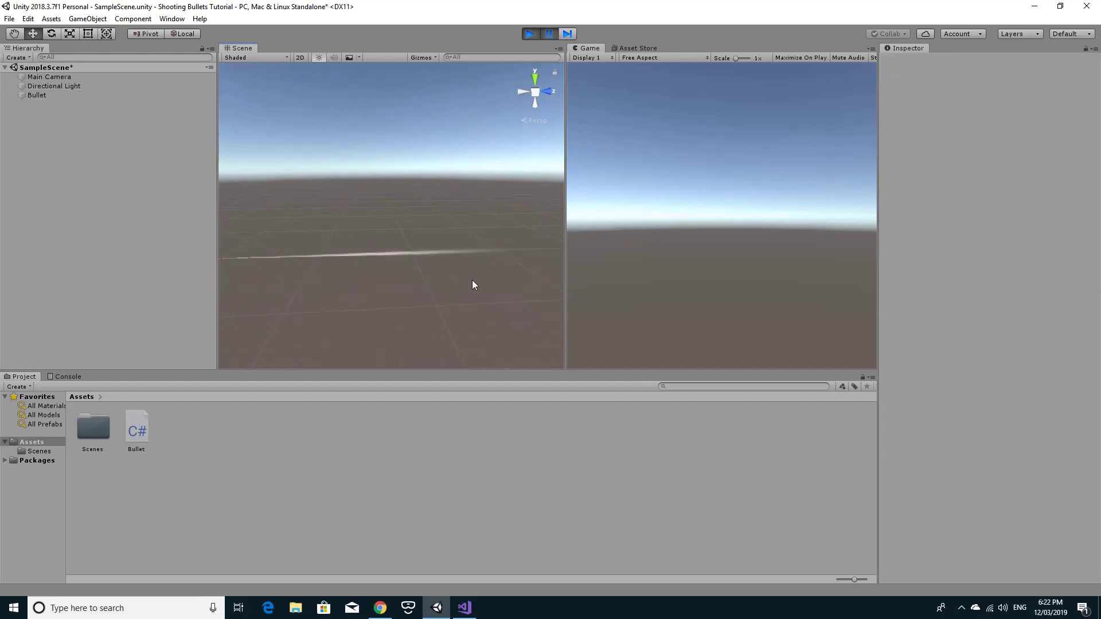